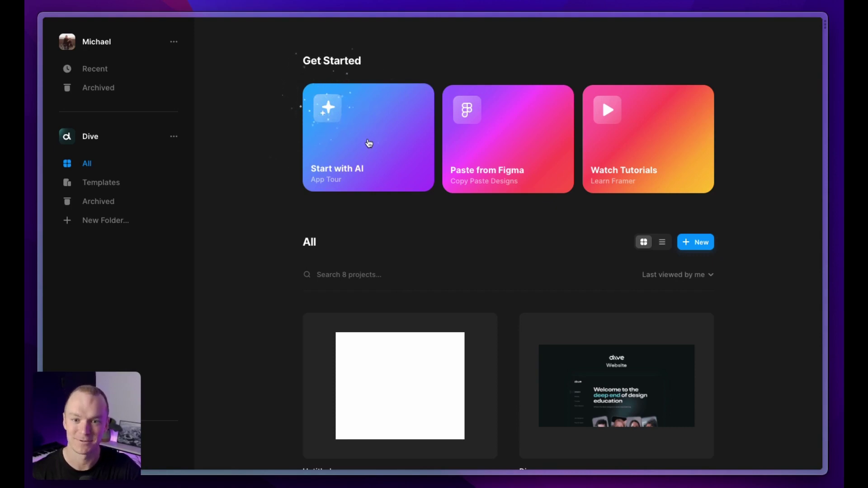
Start a new AI project and generate the Pickleballers pickleball-tracking landing page from the prompt.
{"action": "left_click", "coordinate": [369, 143]}
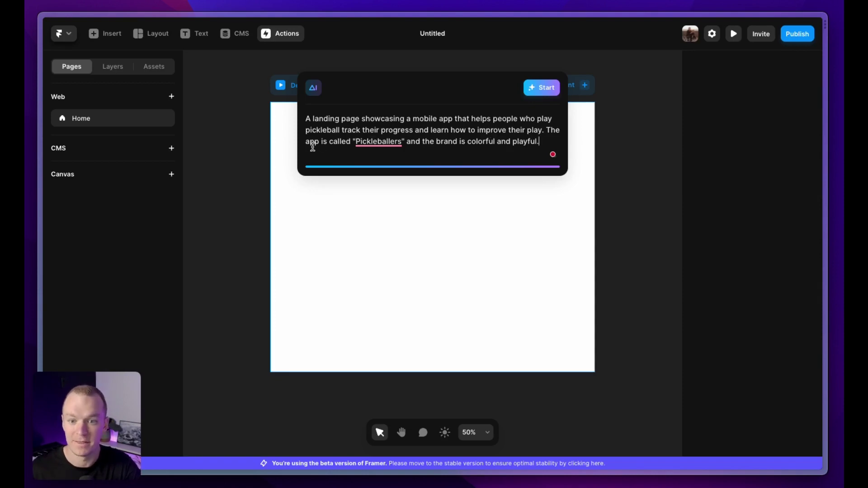
{"action": "mouse_move", "coordinate": [395, 142]}
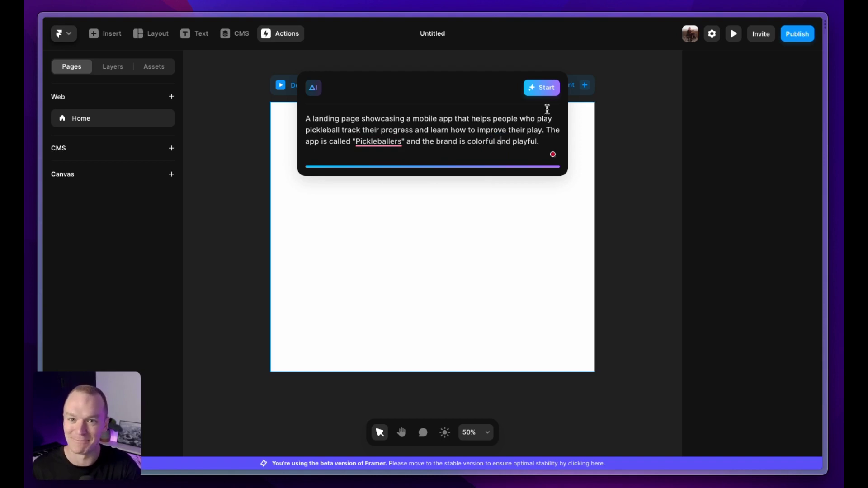
{"action": "left_click", "coordinate": [542, 89]}
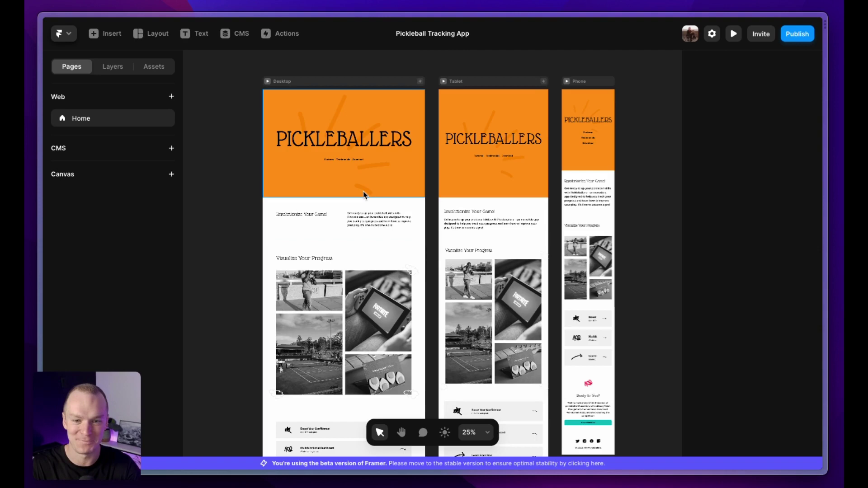
Inspect the Pickleballers desktop, tablet and phone layouts, including the cloud decoration beside the bottom photo.
{"action": "scroll", "coordinate": [354, 192], "scroll_direction": "right", "scroll_amount": 1}
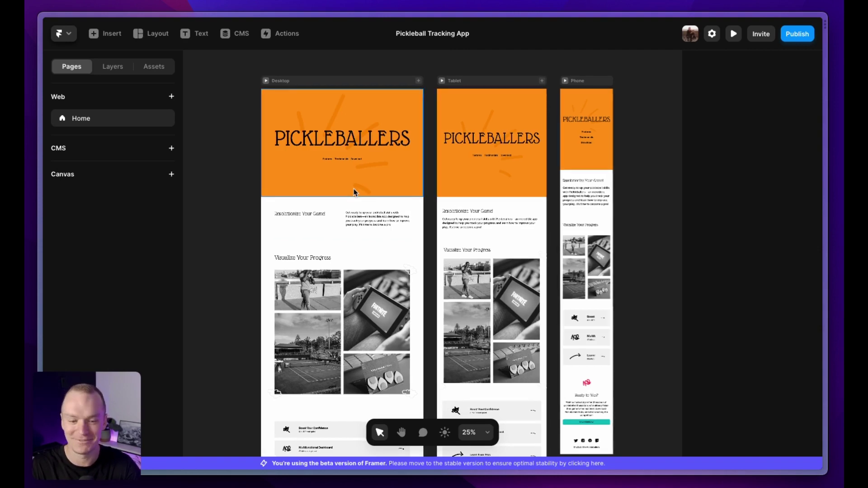
{"action": "scroll", "coordinate": [354, 192], "scroll_direction": "down", "scroll_amount": 3}
{"action": "scroll", "coordinate": [354, 192], "scroll_direction": "up", "scroll_amount": 3}
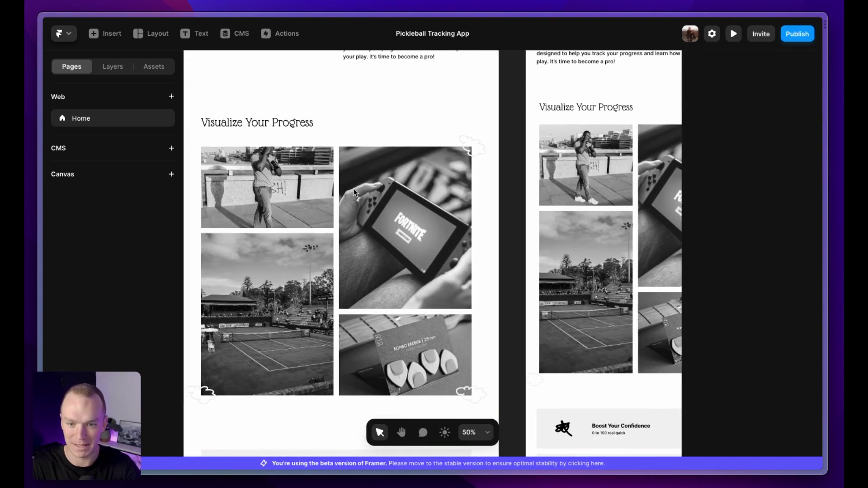
{"action": "scroll", "coordinate": [354, 192], "scroll_direction": "left", "scroll_amount": 2}
{"action": "scroll", "coordinate": [354, 193], "scroll_direction": "down", "scroll_amount": 1}
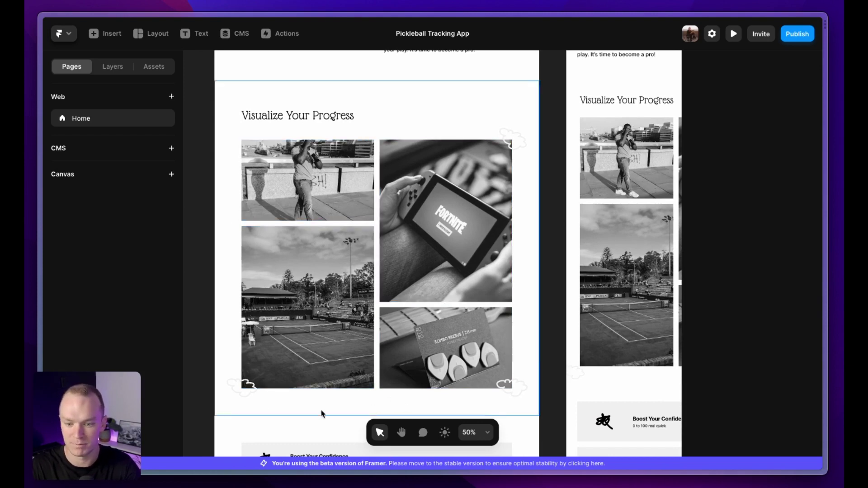
{"action": "left_click", "coordinate": [521, 391]}
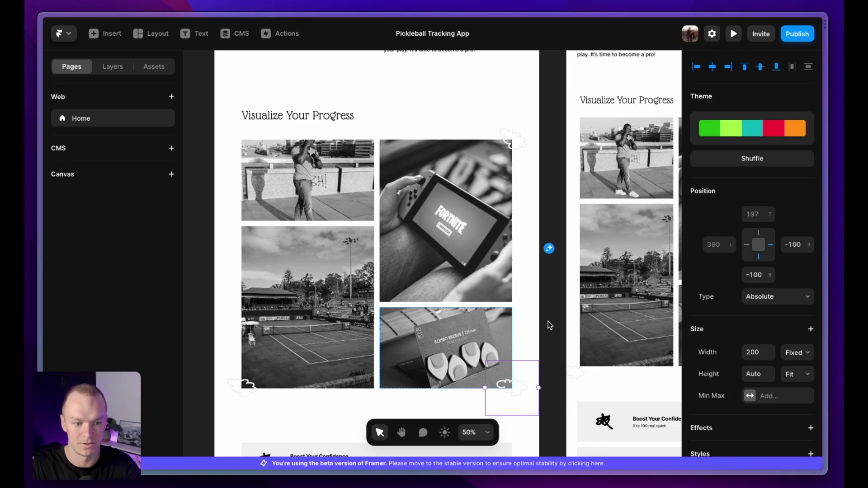
{"action": "scroll", "coordinate": [515, 348], "scroll_direction": "down", "scroll_amount": 5}
{"action": "scroll", "coordinate": [471, 276], "scroll_direction": "down", "scroll_amount": 5}
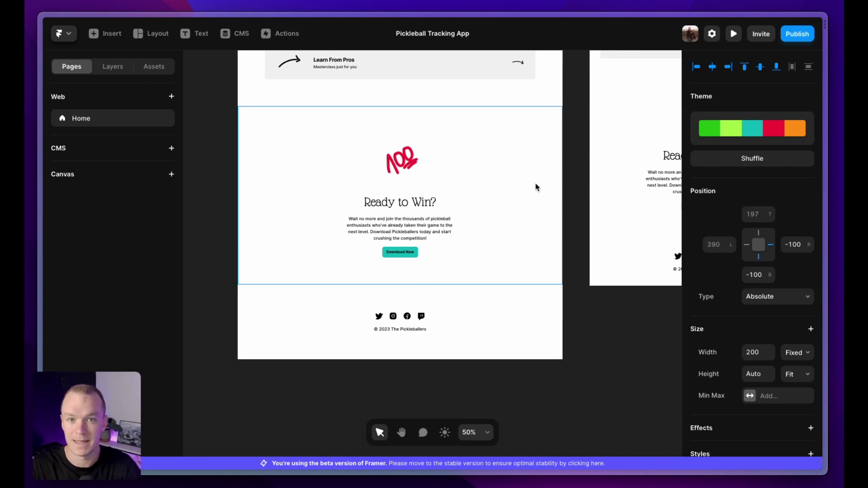
{"action": "scroll", "coordinate": [536, 188], "scroll_direction": "down", "scroll_amount": 3}
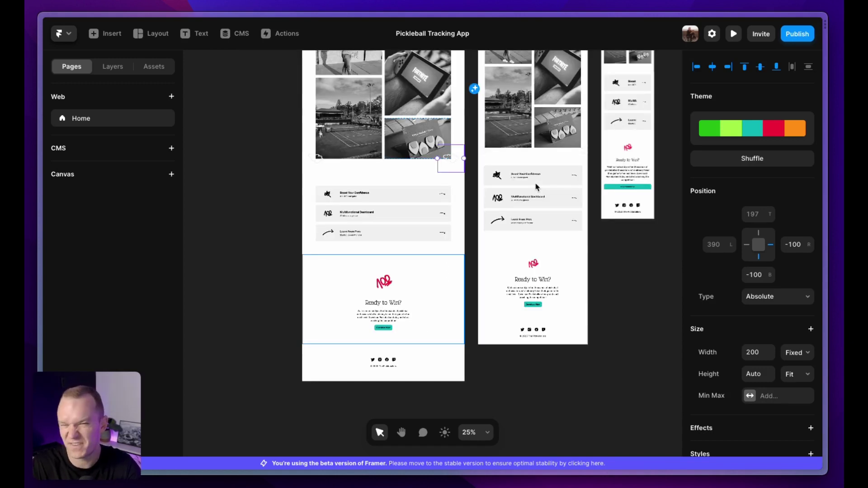
Try rainbow, pink-green, purple, grey-orange and brown AI palettes, settling on black, purple and white.
{"action": "scroll", "coordinate": [491, 64], "scroll_direction": "up", "scroll_amount": 10}
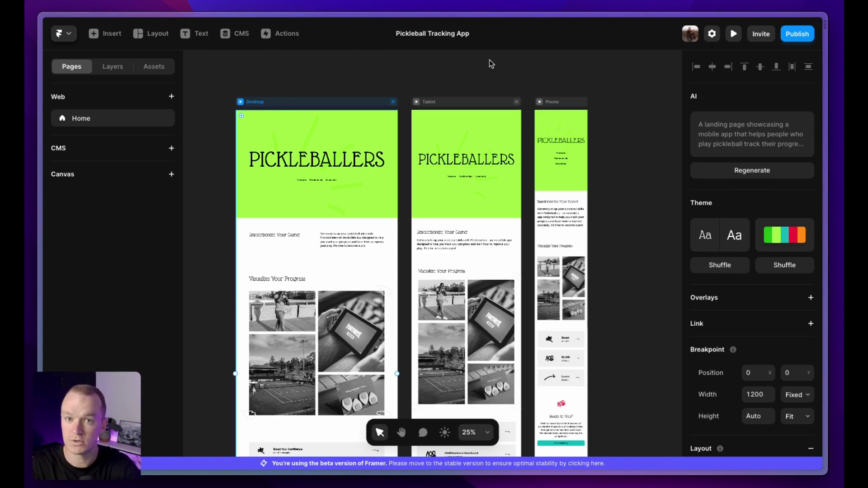
{"action": "left_click", "coordinate": [785, 237]}
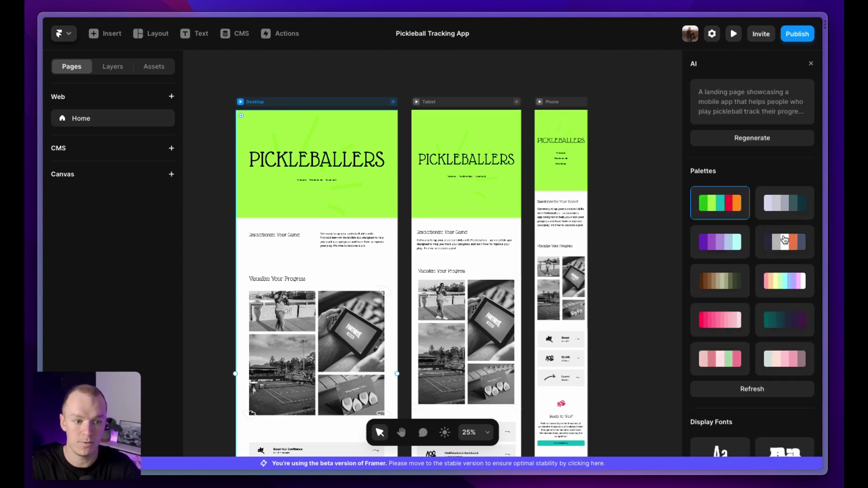
{"action": "scroll", "coordinate": [765, 292], "scroll_direction": "down", "scroll_amount": 2}
{"action": "left_click", "coordinate": [786, 231]}
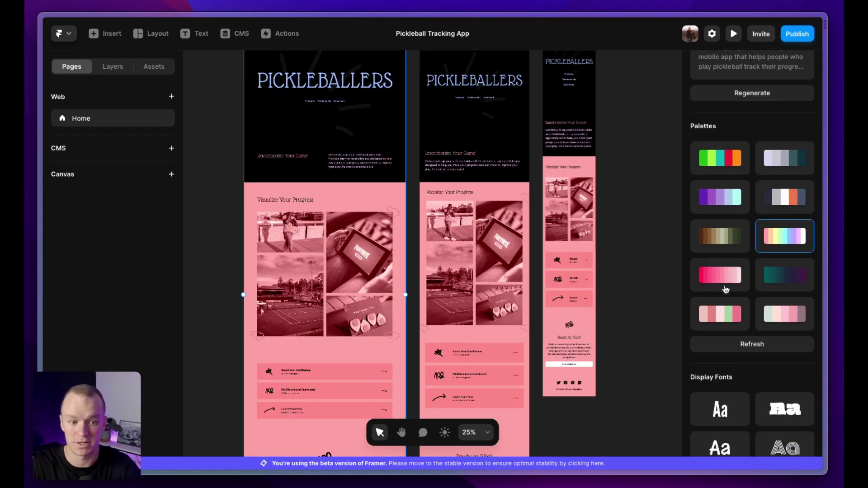
{"action": "left_click", "coordinate": [726, 313]}
{"action": "left_click", "coordinate": [728, 204]}
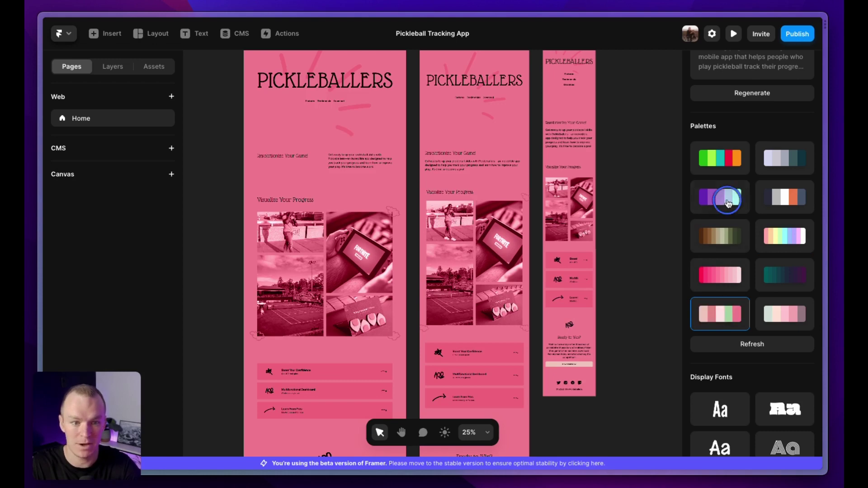
{"action": "left_click", "coordinate": [796, 202]}
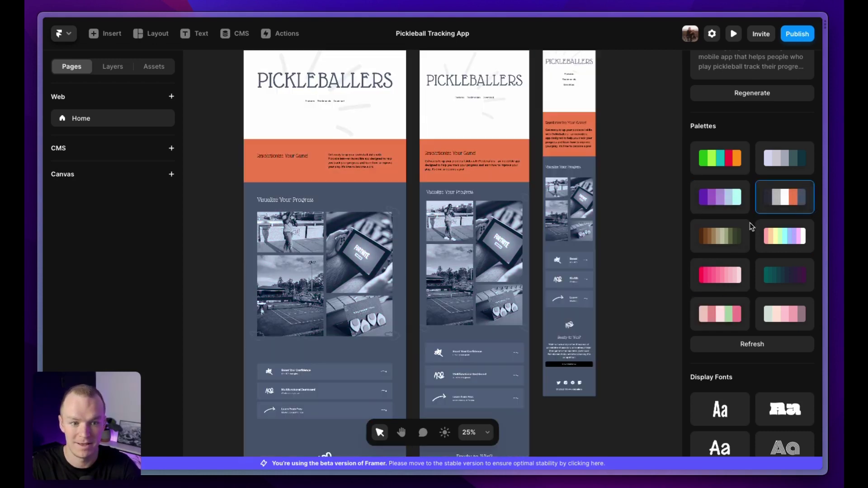
{"action": "left_click", "coordinate": [732, 236]}
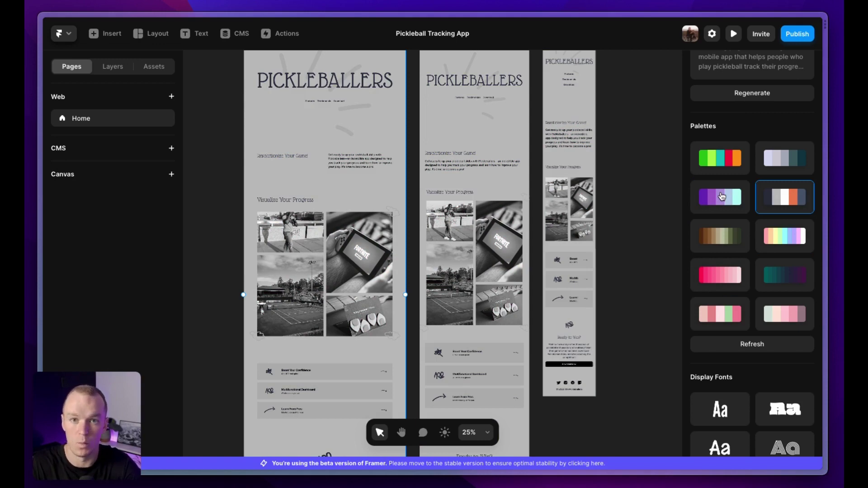
{"action": "left_click", "coordinate": [722, 196]}
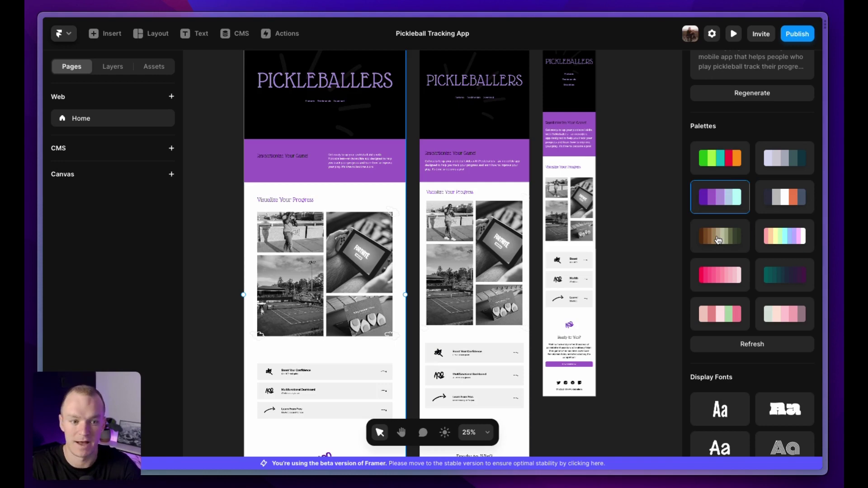
{"action": "scroll", "coordinate": [719, 240], "scroll_direction": "down", "scroll_amount": 7}
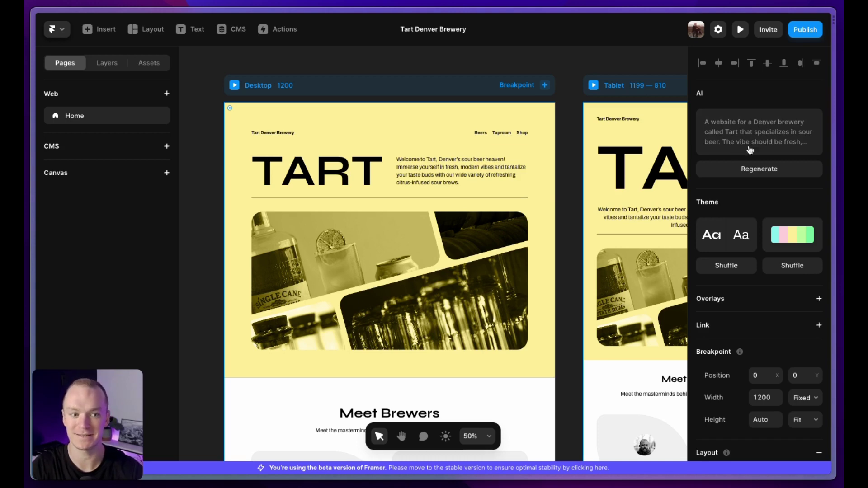
{"action": "left_click", "coordinate": [765, 141]}
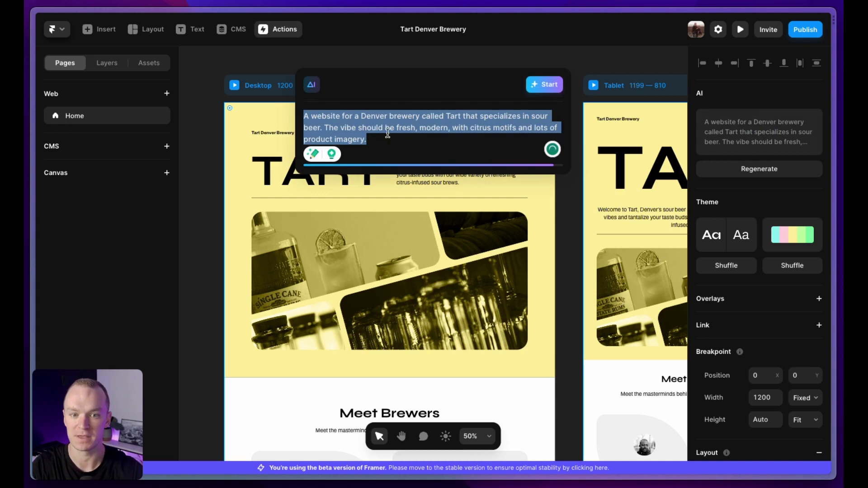
{"action": "left_click", "coordinate": [435, 131]}
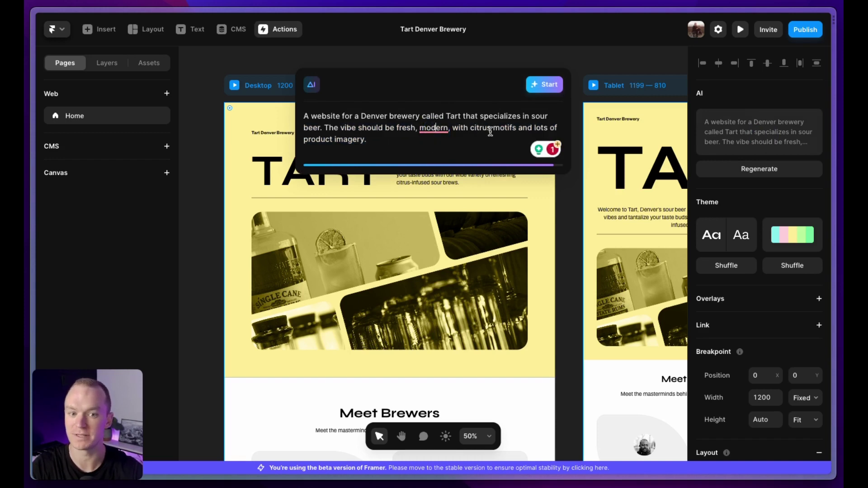
{"action": "left_click", "coordinate": [597, 52]}
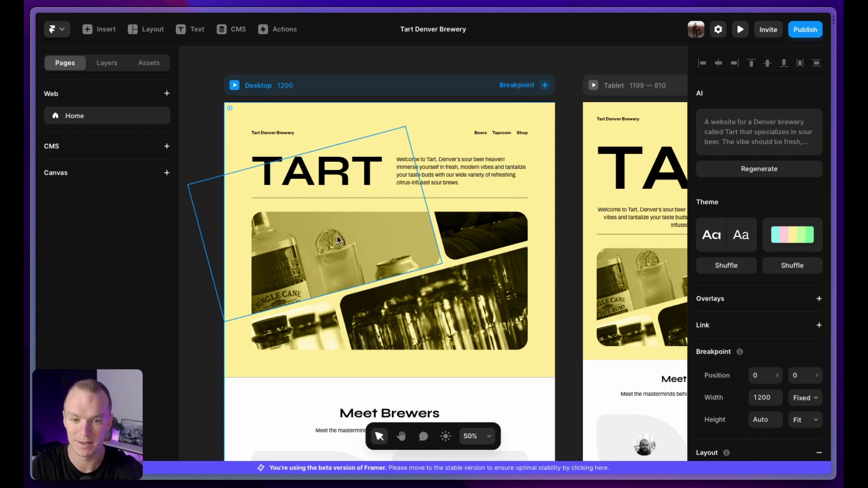
{"action": "scroll", "coordinate": [321, 120], "scroll_direction": "right", "scroll_amount": 1}
{"action": "scroll", "coordinate": [321, 120], "scroll_direction": "down", "scroll_amount": 10}
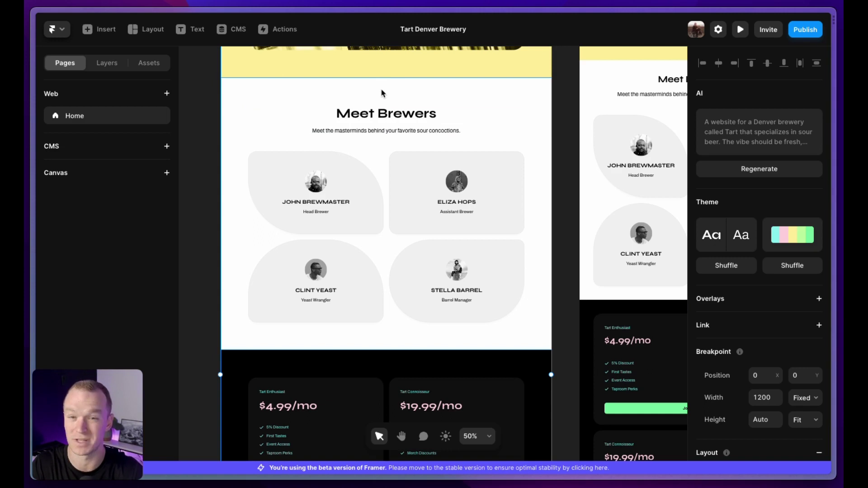
{"action": "scroll", "coordinate": [381, 91], "scroll_direction": "down", "scroll_amount": 10}
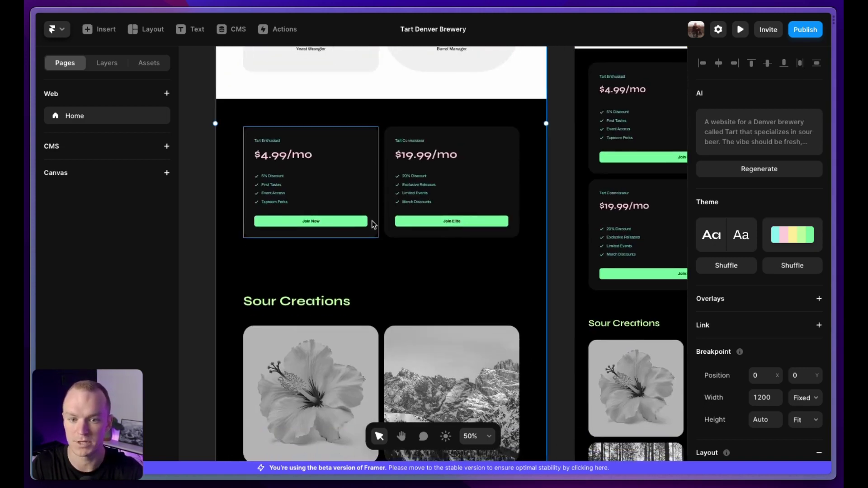
{"action": "left_click", "coordinate": [378, 253]}
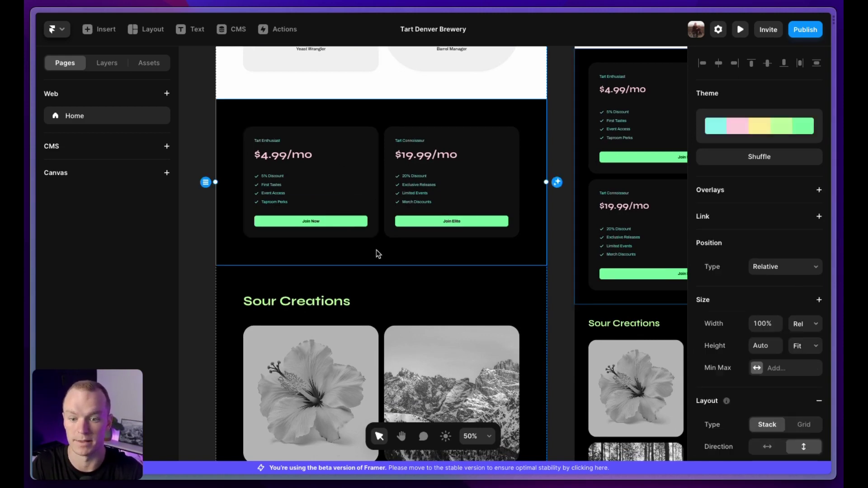
{"action": "scroll", "coordinate": [378, 253], "scroll_direction": "down", "scroll_amount": 8}
{"action": "left_click", "coordinate": [404, 132]}
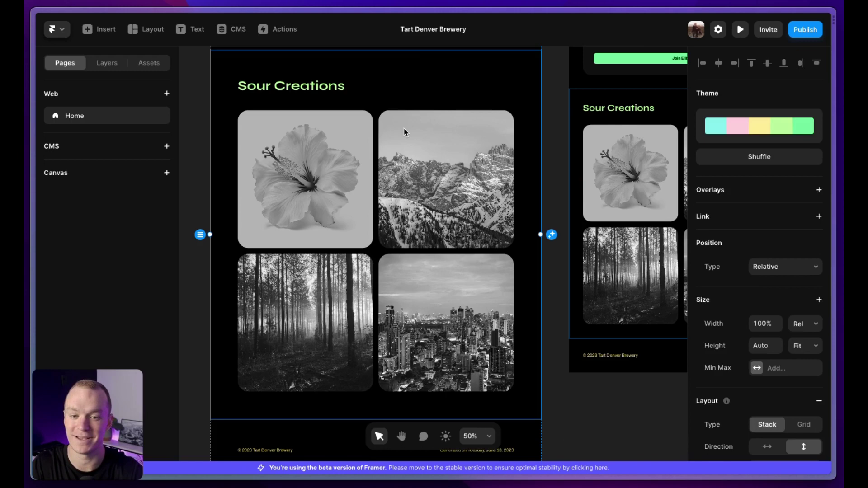
{"action": "scroll", "coordinate": [404, 132], "scroll_direction": "down", "scroll_amount": 3}
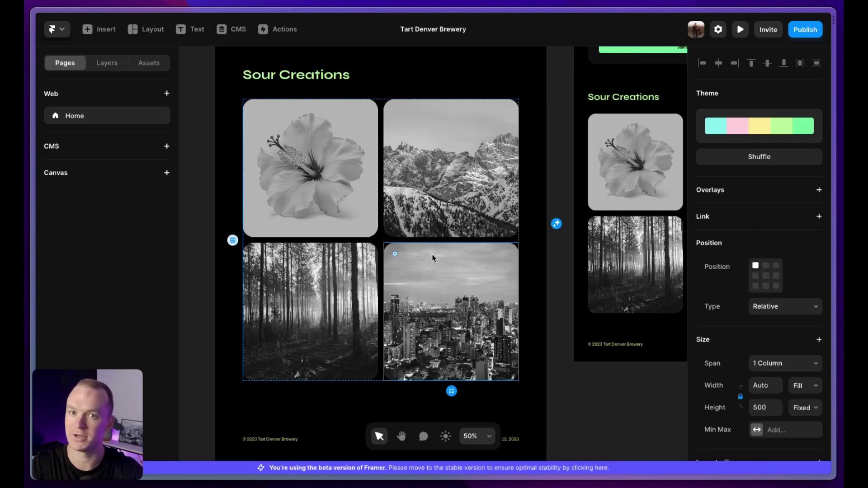
{"action": "left_click", "coordinate": [448, 163]}
{"action": "left_click", "coordinate": [309, 183]}
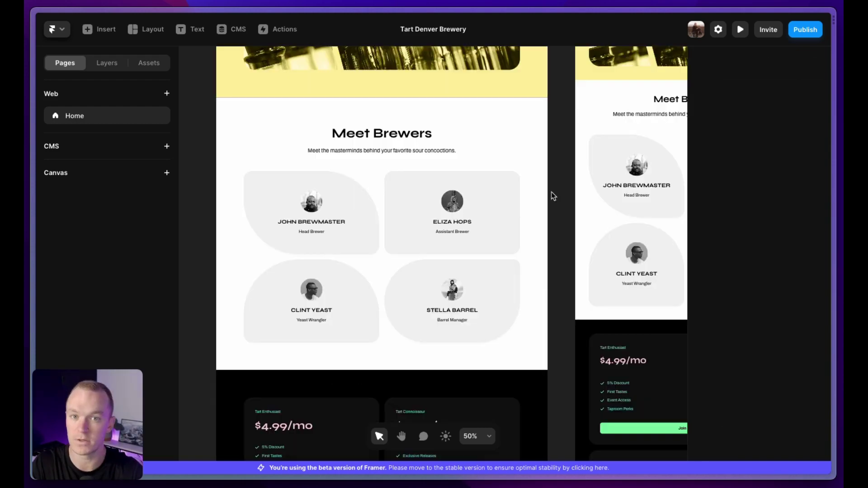
Look over the Tart Meet Brewers and pricing sections by selecting each.
{"action": "left_click", "coordinate": [519, 121]}
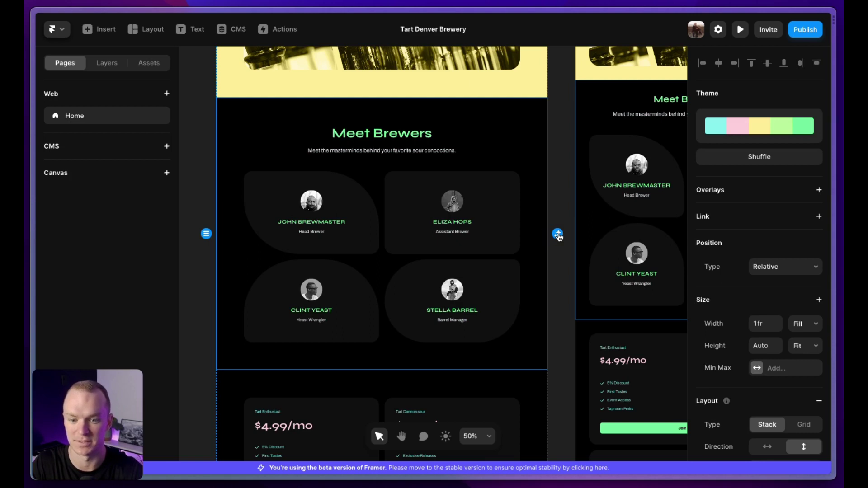
{"action": "left_click", "coordinate": [568, 165]}
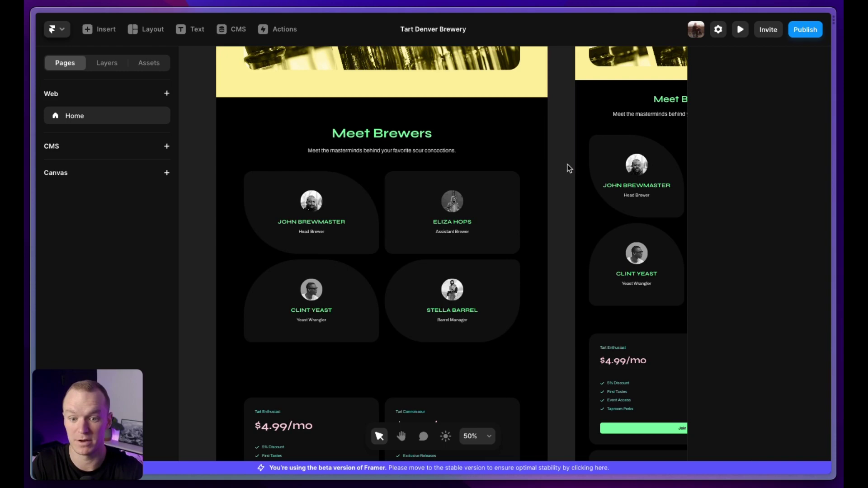
{"action": "scroll", "coordinate": [567, 164], "scroll_direction": "down", "scroll_amount": 5}
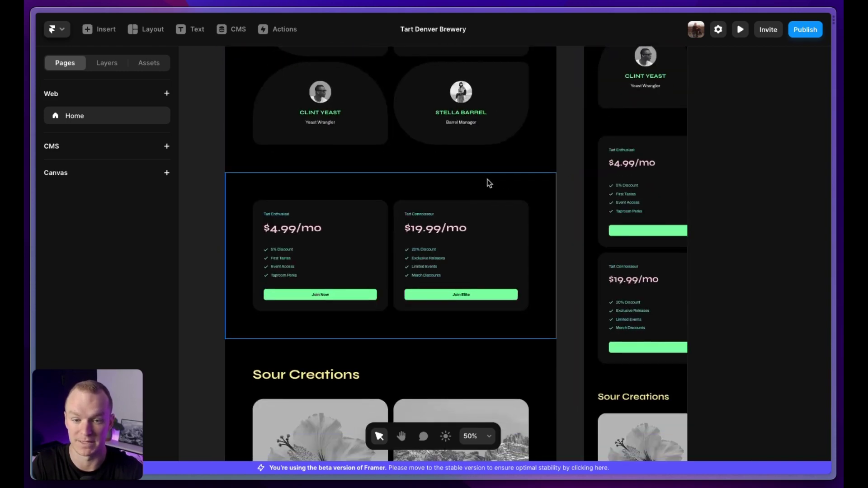
{"action": "left_click", "coordinate": [490, 183]}
{"action": "scroll", "coordinate": [488, 182], "scroll_direction": "up", "scroll_amount": 13}
Shuffle the TART hero's theme until it shows a black background with a pink heading.
{"action": "left_click", "coordinate": [544, 136]}
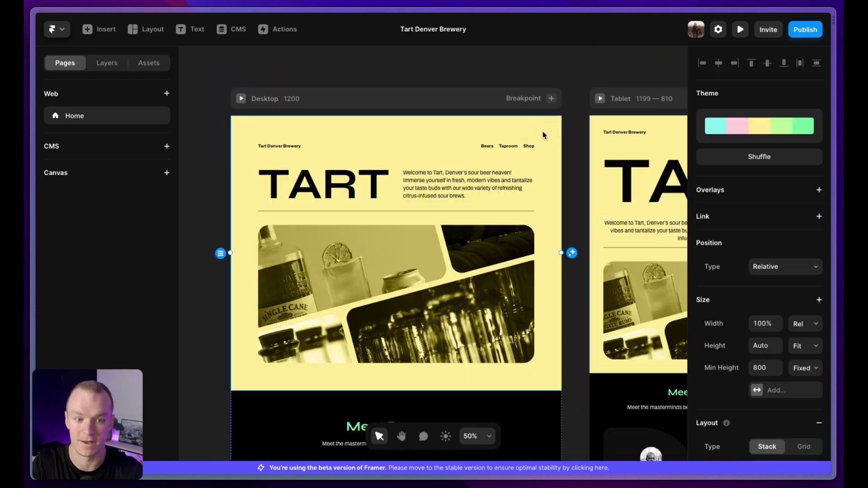
{"action": "left_click", "coordinate": [573, 253]}
{"action": "left_click", "coordinate": [572, 253]}
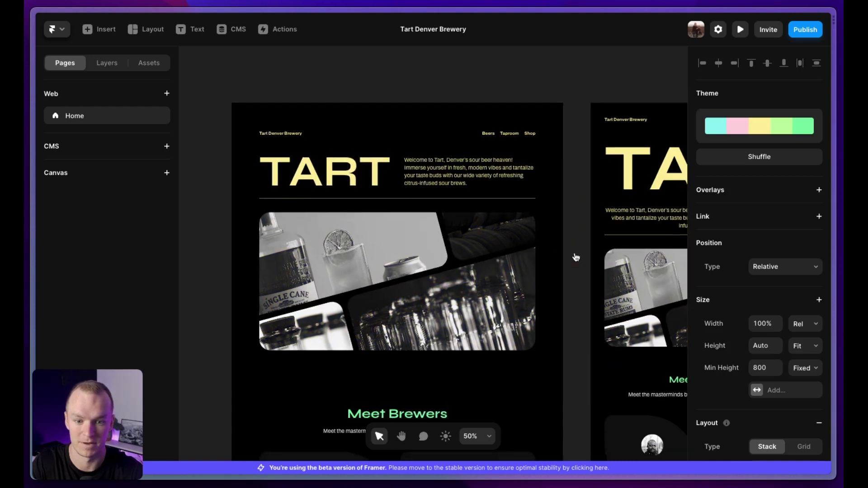
{"action": "left_click", "coordinate": [573, 241]}
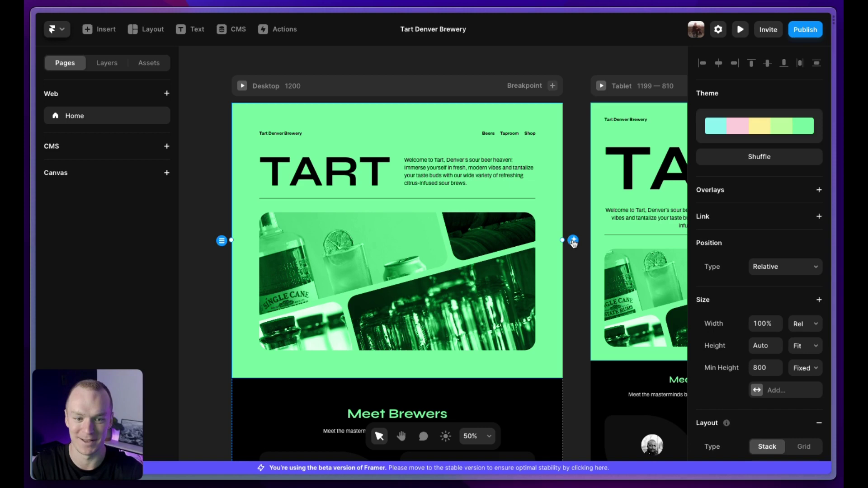
{"action": "left_click", "coordinate": [574, 240]}
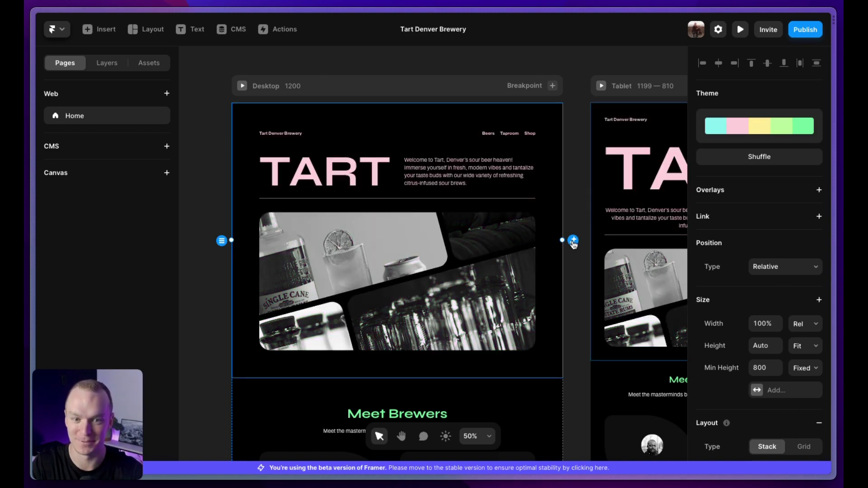
Preview the Tart page full-size, scrolling down to the footer and back to the hero.
{"action": "key", "text": "super+p"}
{"action": "scroll", "coordinate": [445, 225], "scroll_direction": "down", "scroll_amount": 10}
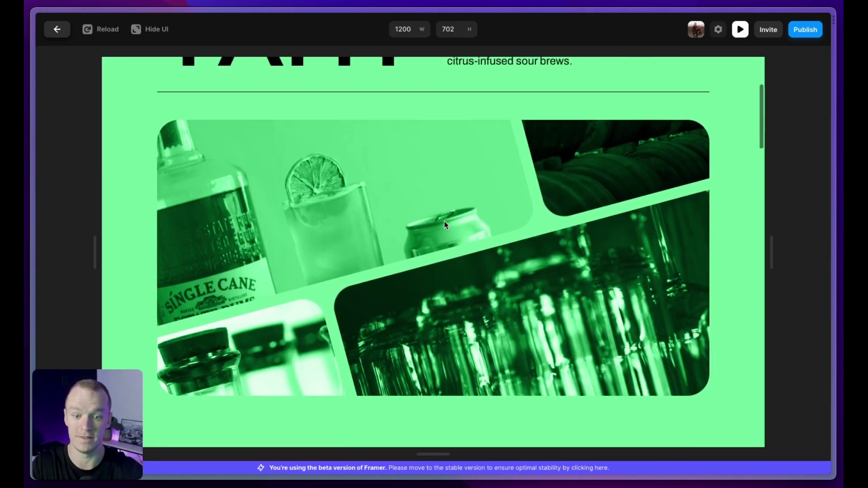
{"action": "scroll", "coordinate": [445, 225], "scroll_direction": "down", "scroll_amount": 15}
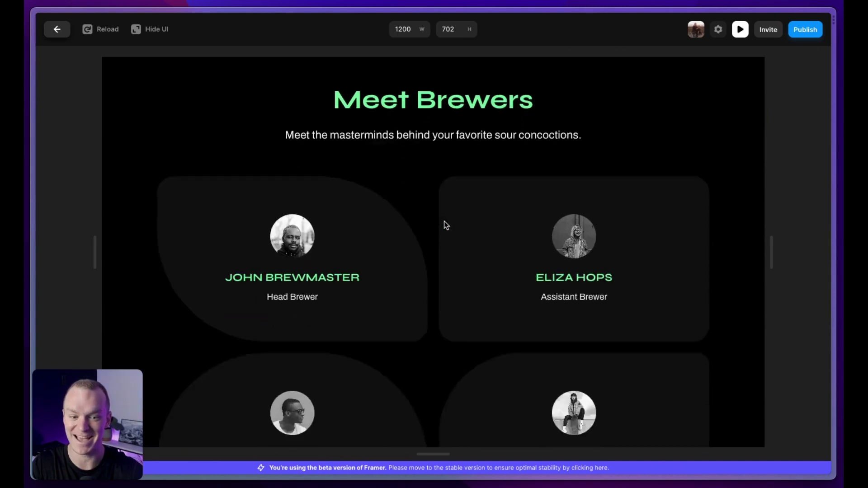
{"action": "scroll", "coordinate": [445, 225], "scroll_direction": "down", "scroll_amount": 15}
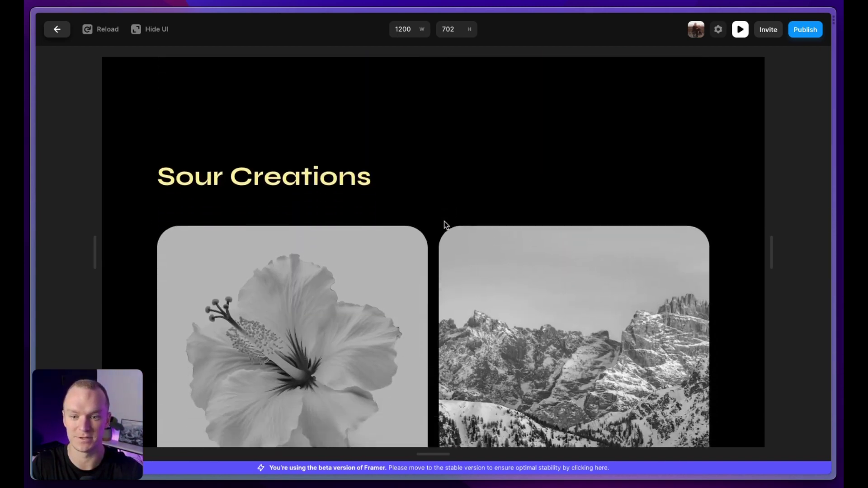
{"action": "scroll", "coordinate": [445, 224], "scroll_direction": "up", "scroll_amount": 20}
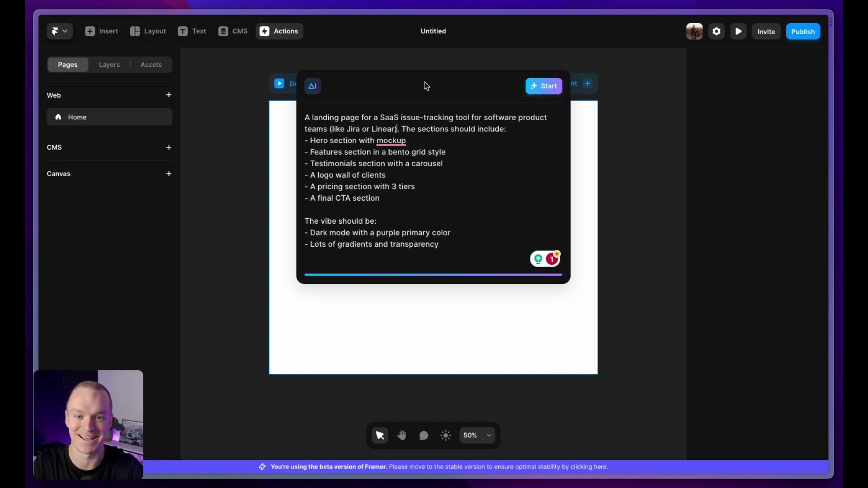
Read through the SaaS prompt, highlighting its testimonials and logo wall lines and checking the vibe lines.
{"action": "left_click", "coordinate": [344, 164]}
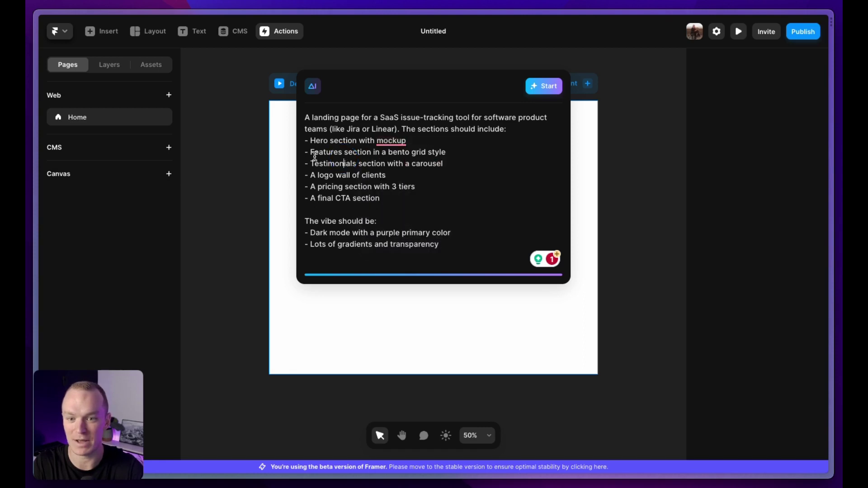
{"action": "left_click_drag", "start_coordinate": [309, 153], "coordinate": [428, 154]}
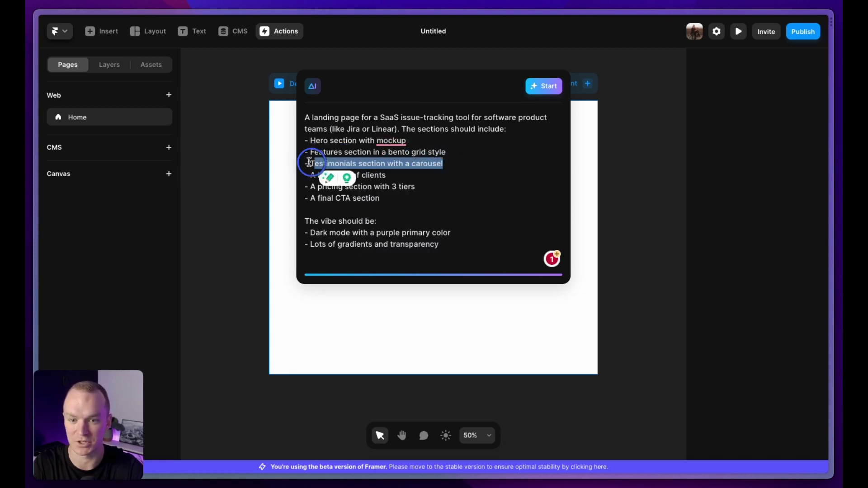
{"action": "left_click", "coordinate": [398, 177]}
{"action": "left_click_drag", "start_coordinate": [398, 176], "coordinate": [310, 176]}
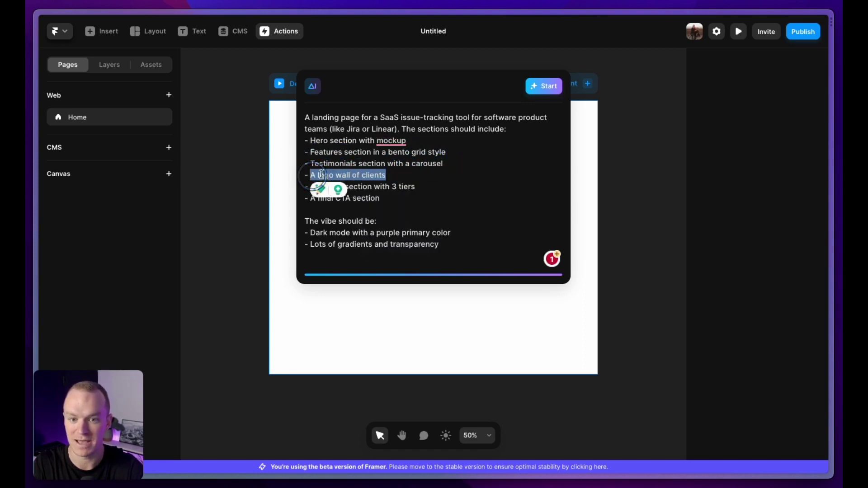
{"action": "left_click", "coordinate": [387, 153]}
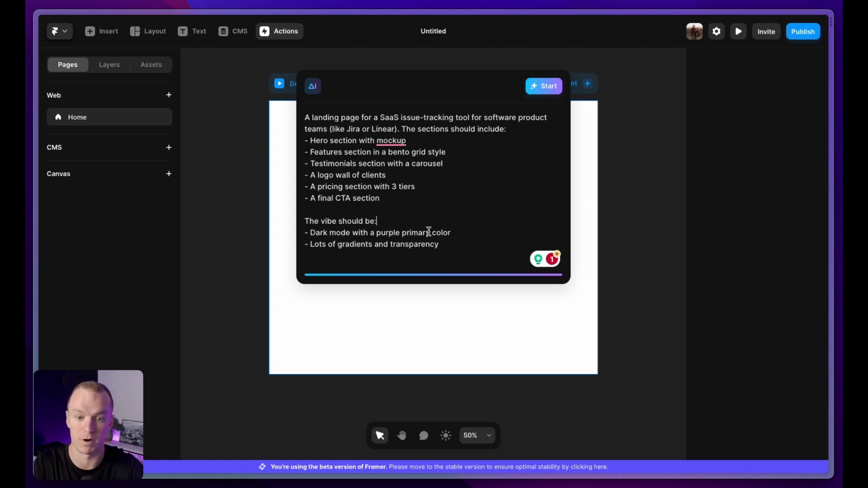
{"action": "left_click", "coordinate": [334, 245]}
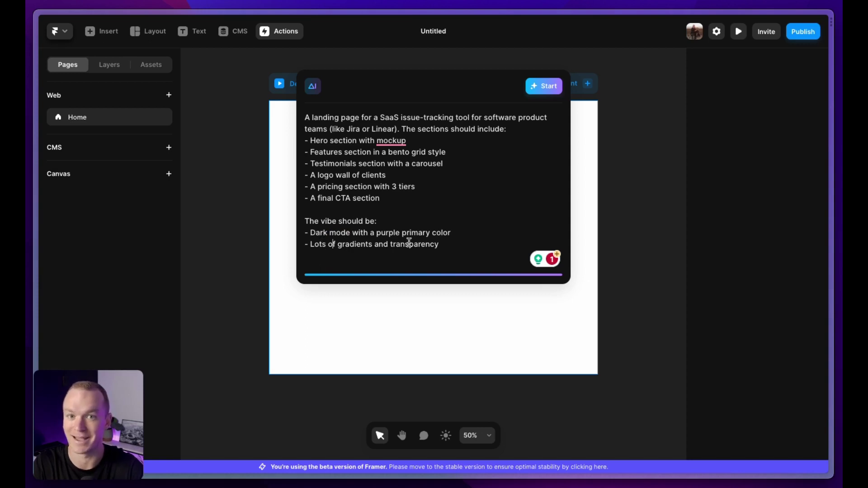
Generate the purple issue-tracking landing page from the prompt and check its Desktop frame.
{"action": "left_click", "coordinate": [544, 88]}
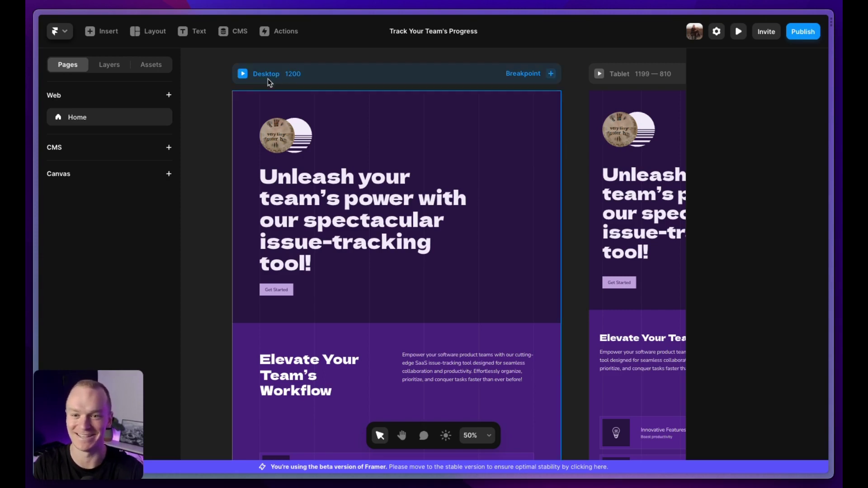
{"action": "left_click", "coordinate": [281, 74]}
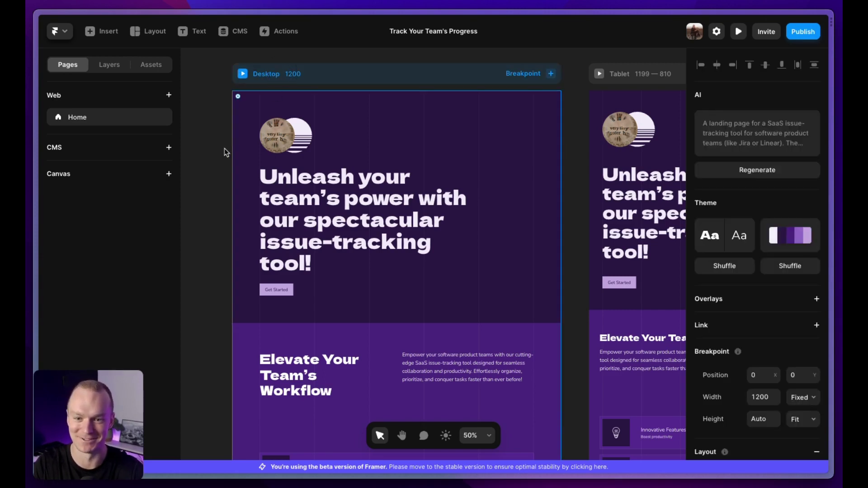
{"action": "left_click", "coordinate": [214, 164]}
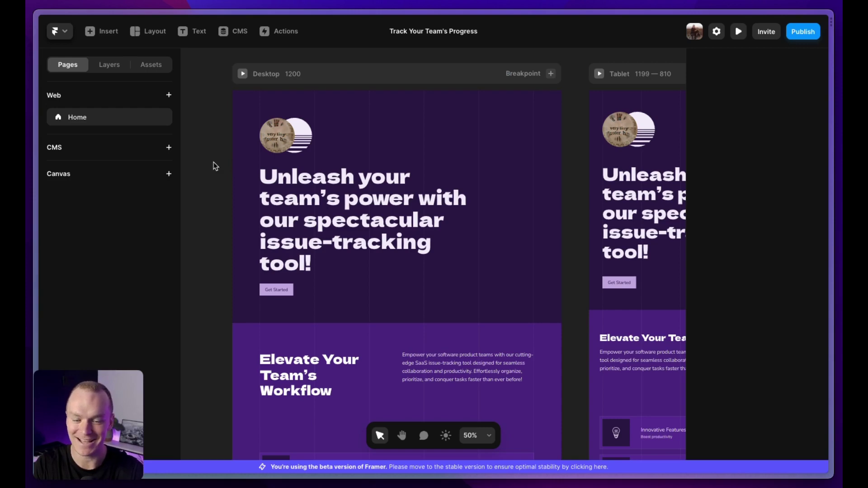
{"action": "scroll", "coordinate": [213, 163], "scroll_direction": "down", "scroll_amount": 5}
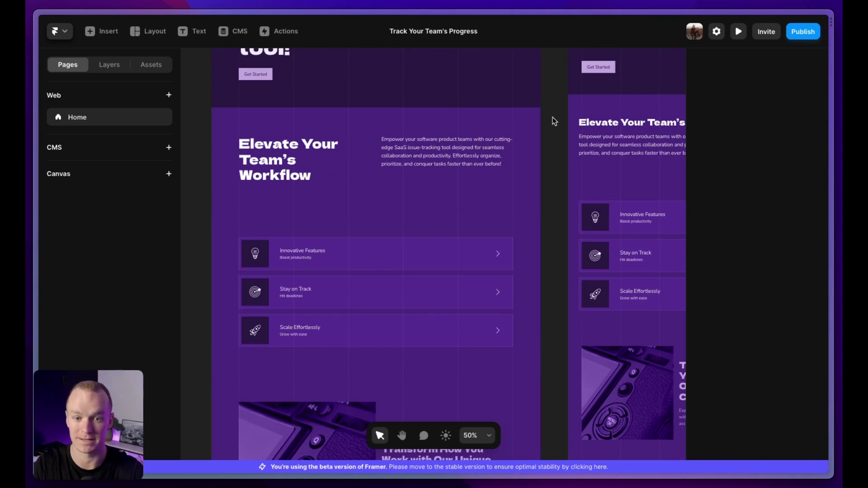
Inspect the Elevate Your Team's Workflow and Bento Card Grid sections.
{"action": "left_click", "coordinate": [359, 116]}
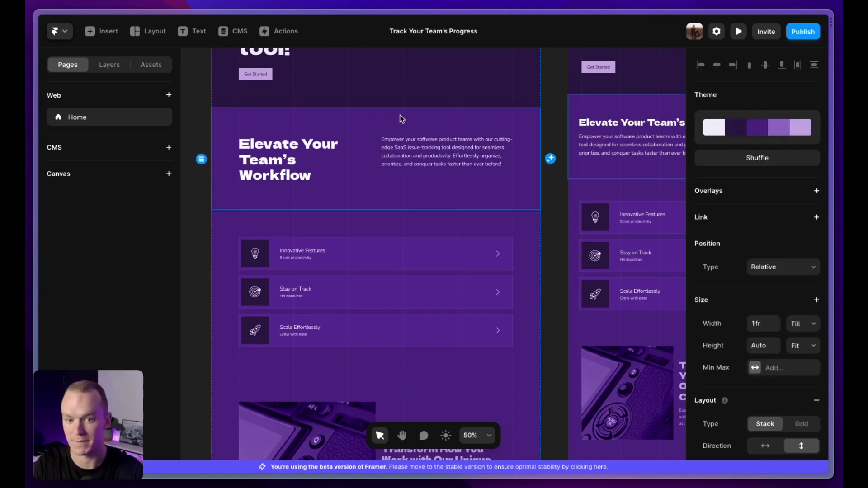
{"action": "scroll", "coordinate": [342, 137], "scroll_direction": "down", "scroll_amount": 3}
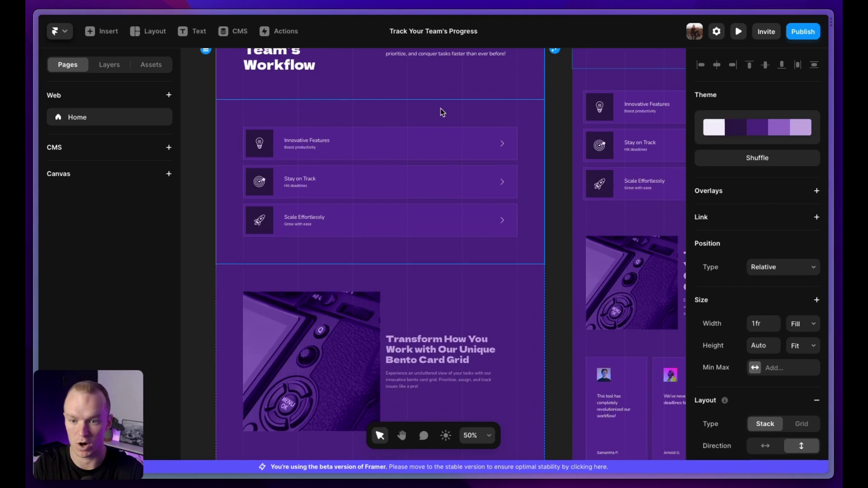
{"action": "scroll", "coordinate": [441, 114], "scroll_direction": "down", "scroll_amount": 5}
{"action": "left_click", "coordinate": [420, 194]}
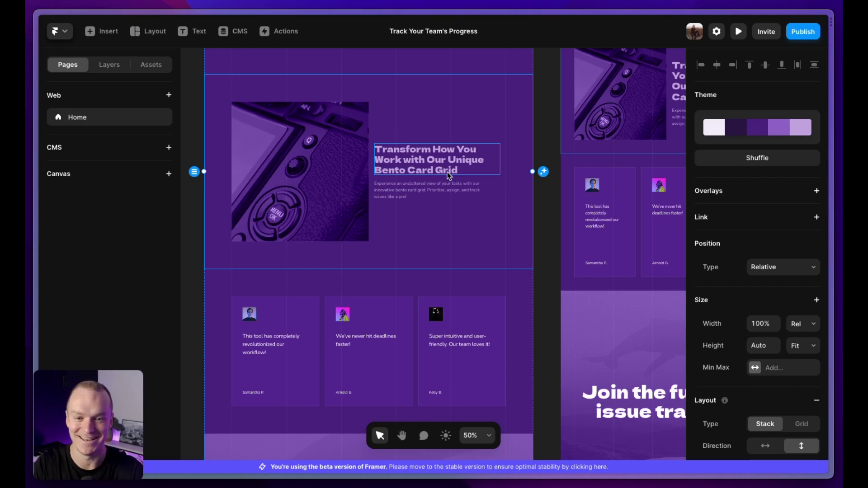
{"action": "left_click", "coordinate": [550, 111]}
{"action": "scroll", "coordinate": [389, 248], "scroll_direction": "down", "scroll_amount": 5}
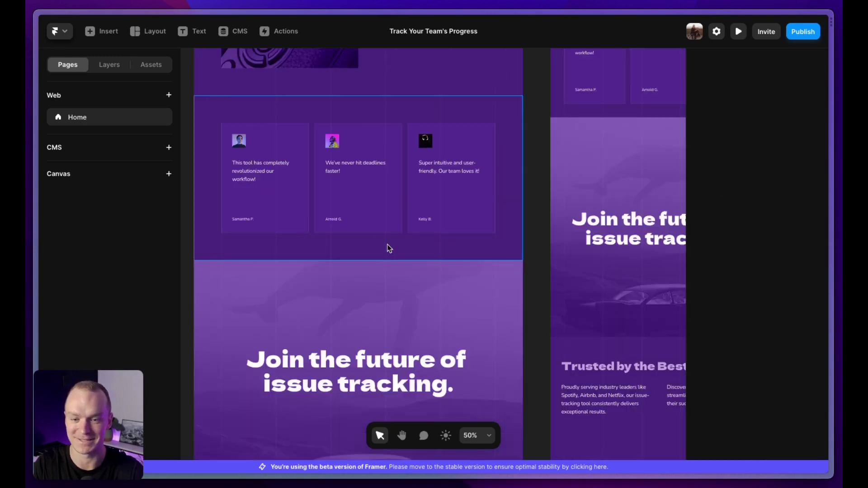
{"action": "scroll", "coordinate": [389, 248], "scroll_direction": "down", "scroll_amount": 5}
{"action": "scroll", "coordinate": [387, 249], "scroll_direction": "up", "scroll_amount": 1}
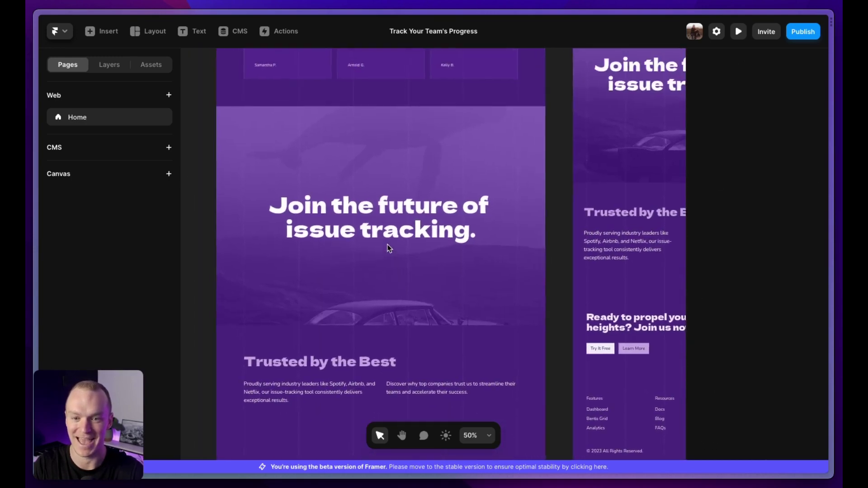
Select the 'Join the future of issue tracking' section, move to the next one and zoom to it.
{"action": "left_click", "coordinate": [393, 320]}
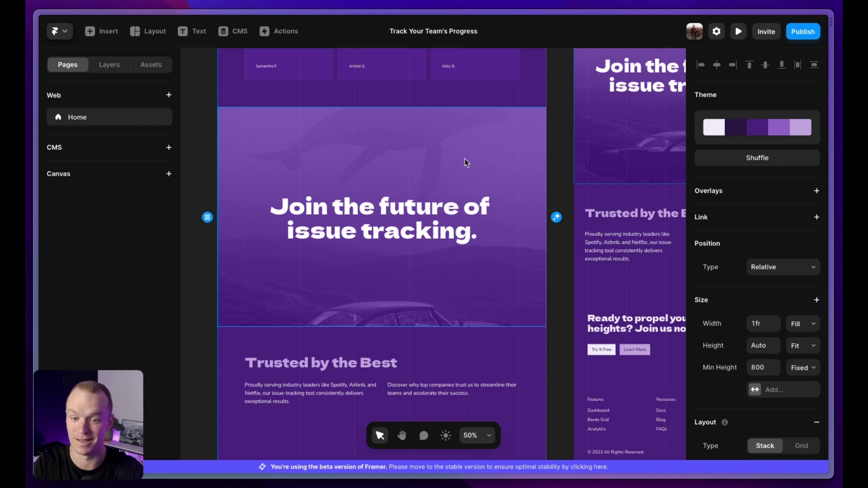
{"action": "key", "text": "Tab"}
{"action": "key", "text": "shift+2"}
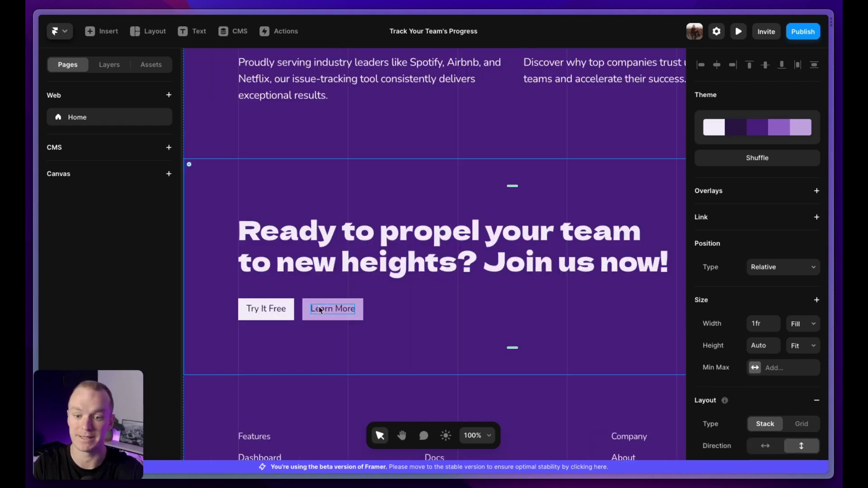
{"action": "left_click", "coordinate": [284, 304]}
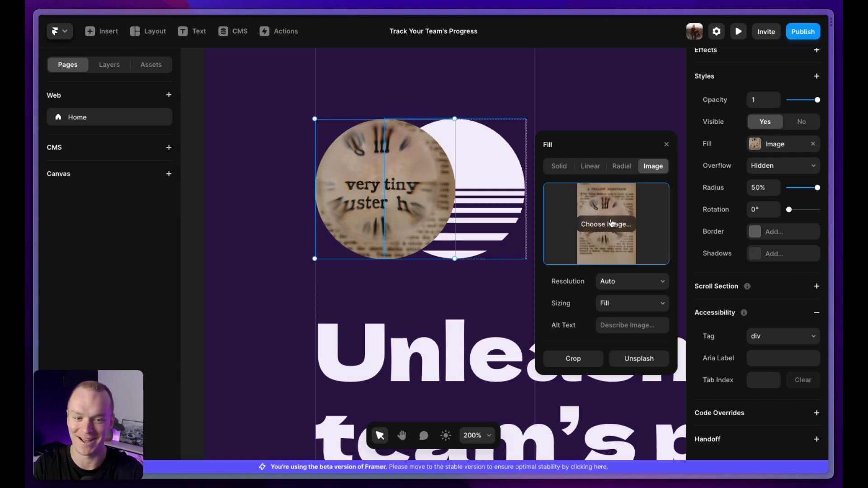
{"action": "left_click", "coordinate": [666, 144]}
{"action": "left_click", "coordinate": [487, 189]}
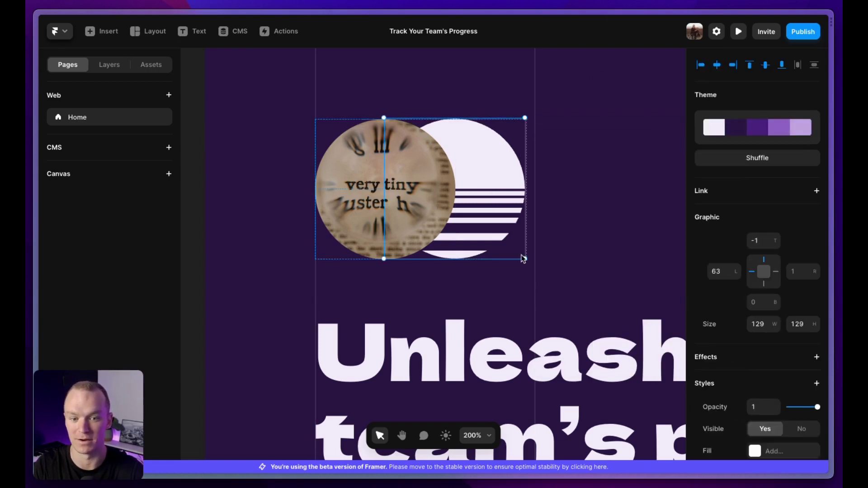
Preview the issue-tracking page full-size and scroll down through all its sections.
{"action": "key", "text": "super+p"}
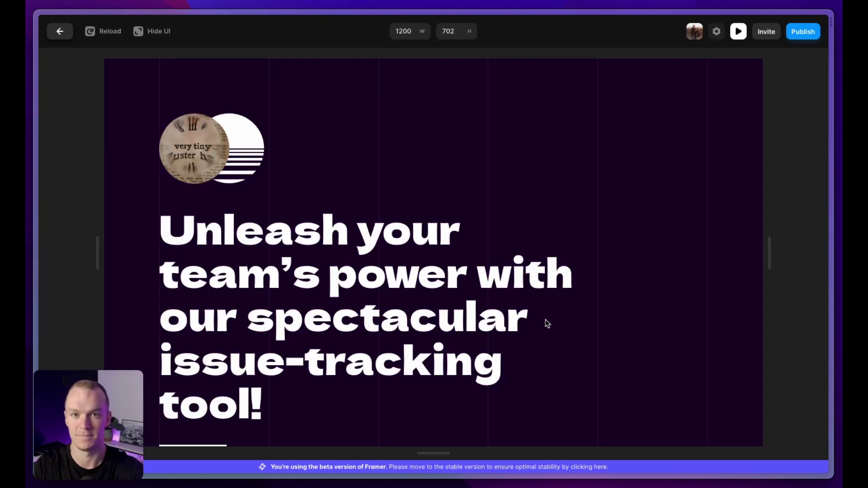
{"action": "scroll", "coordinate": [547, 324], "scroll_direction": "down", "scroll_amount": 2}
{"action": "scroll", "coordinate": [547, 324], "scroll_direction": "down", "scroll_amount": 8}
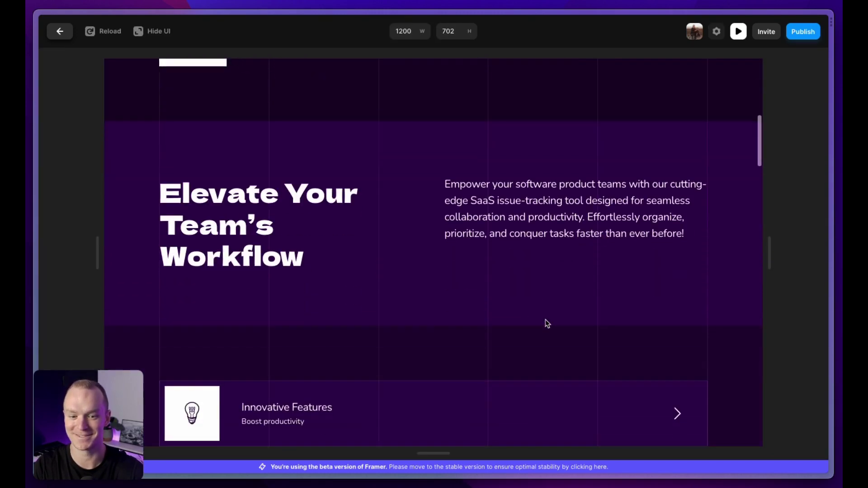
{"action": "scroll", "coordinate": [547, 324], "scroll_direction": "down", "scroll_amount": 4}
{"action": "scroll", "coordinate": [547, 324], "scroll_direction": "down", "scroll_amount": 10}
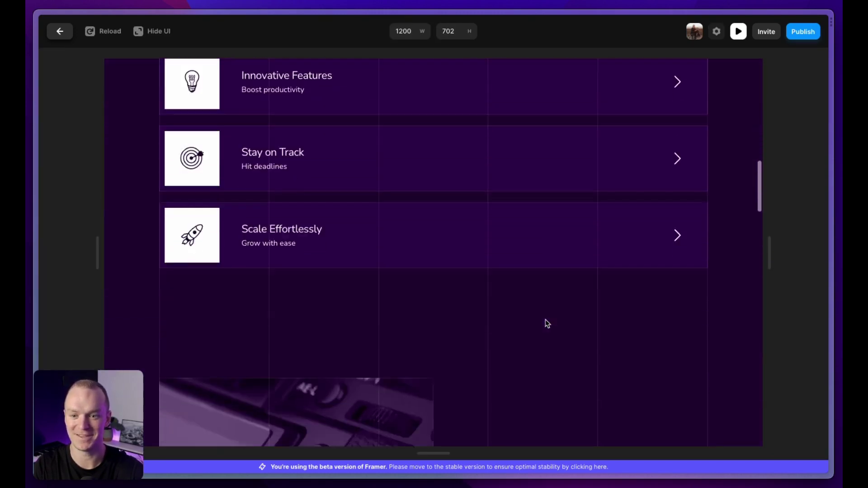
{"action": "scroll", "coordinate": [547, 324], "scroll_direction": "down", "scroll_amount": 12}
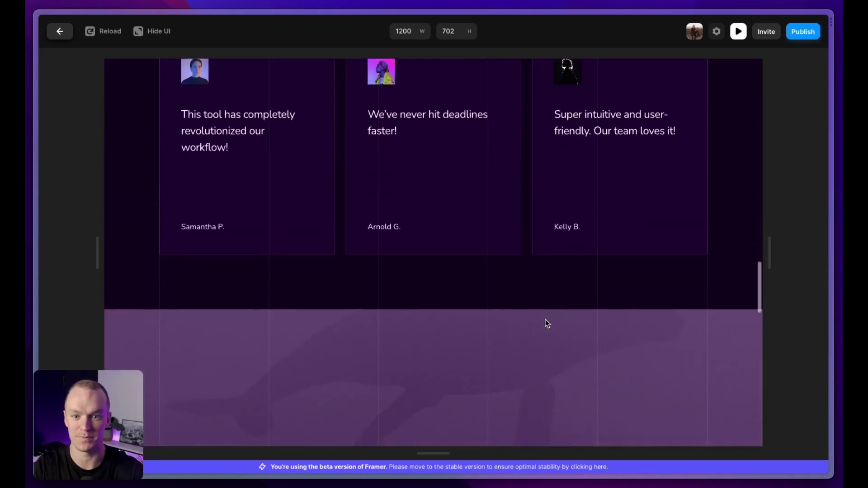
{"action": "scroll", "coordinate": [548, 324], "scroll_direction": "down", "scroll_amount": 3}
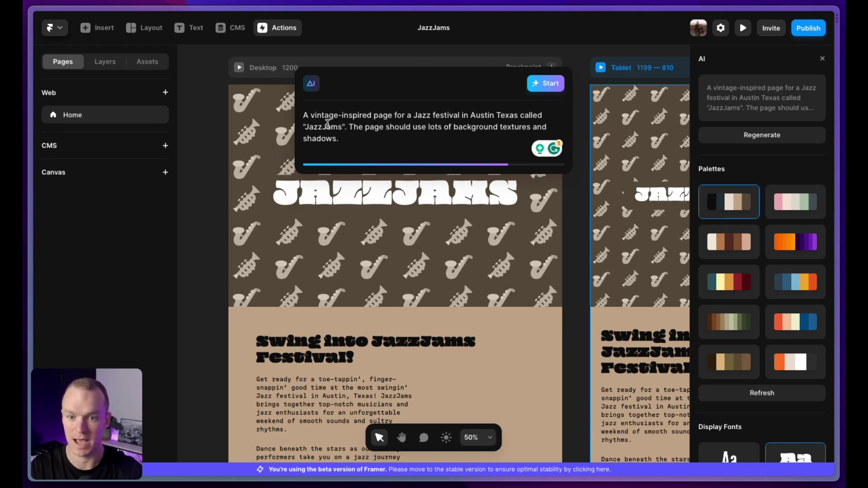
Close the JazzJams prompt and scroll through stats, Soulful Sessions, FAQ and newsletter sections.
{"action": "double_click", "coordinate": [318, 139]}
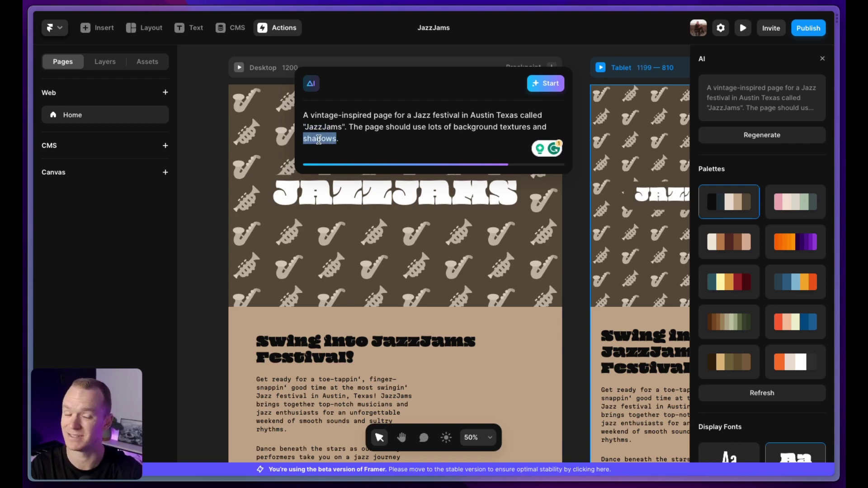
{"action": "left_click", "coordinate": [197, 190]}
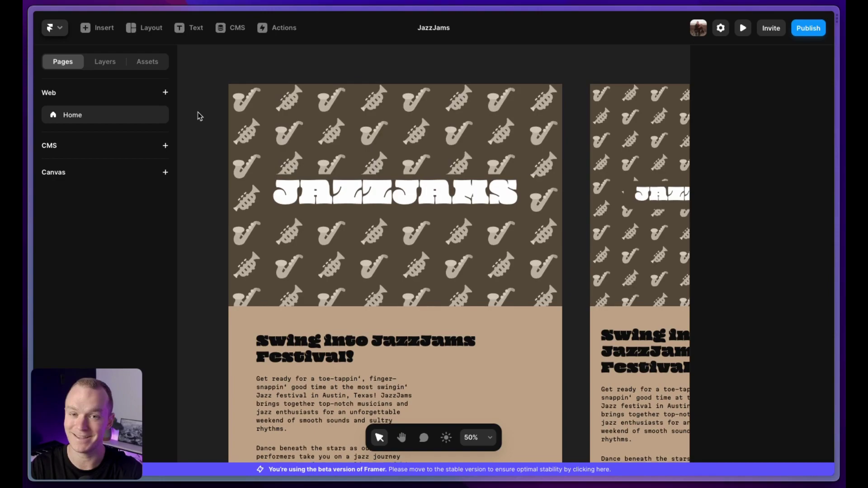
{"action": "scroll", "coordinate": [198, 116], "scroll_direction": "down", "scroll_amount": 3}
{"action": "scroll", "coordinate": [198, 116], "scroll_direction": "down", "scroll_amount": 10}
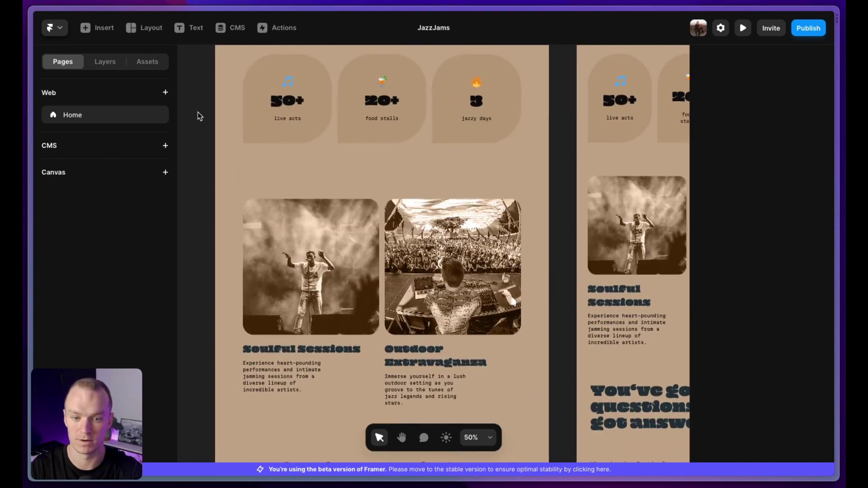
{"action": "scroll", "coordinate": [198, 116], "scroll_direction": "down", "scroll_amount": 10}
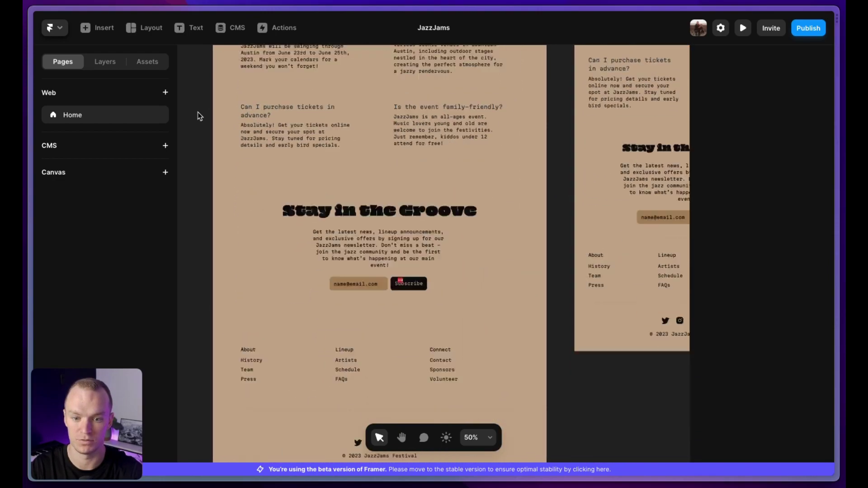
{"action": "scroll", "coordinate": [197, 116], "scroll_direction": "up", "scroll_amount": 20}
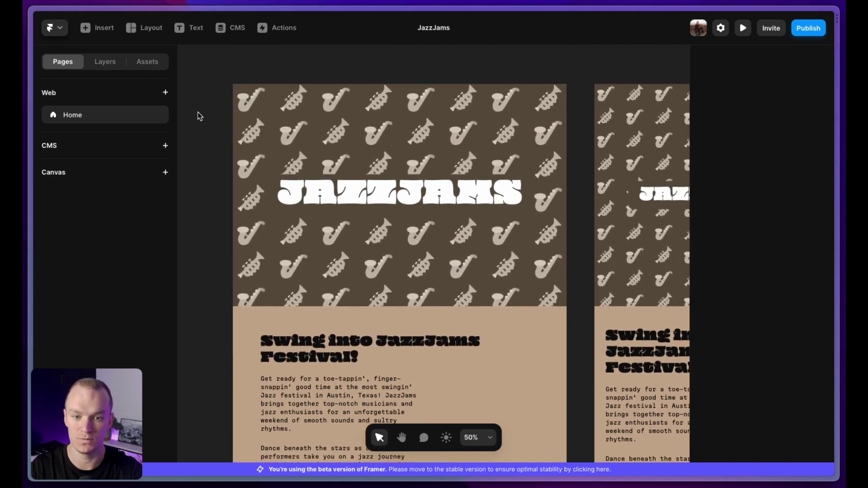
Change one hero saxophone tile's Twemoji to the ✌ peace-sign emoji.
{"action": "left_click", "coordinate": [464, 132]}
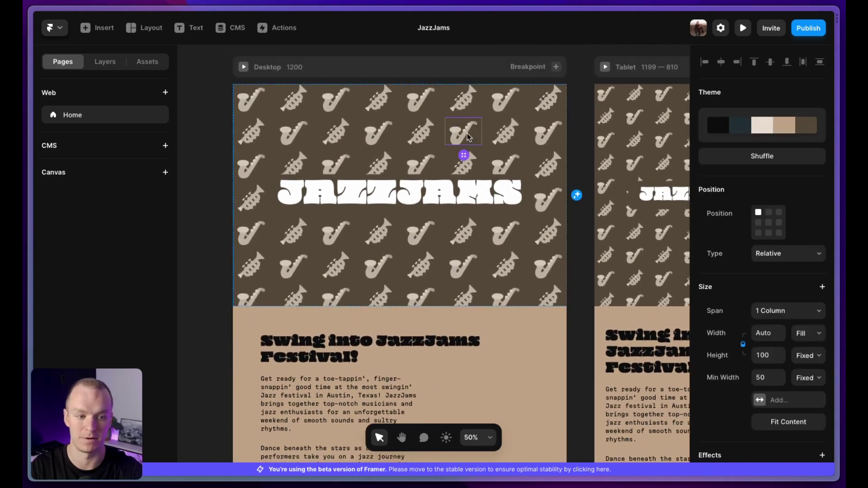
{"action": "scroll", "coordinate": [744, 359], "scroll_direction": "down", "scroll_amount": 6}
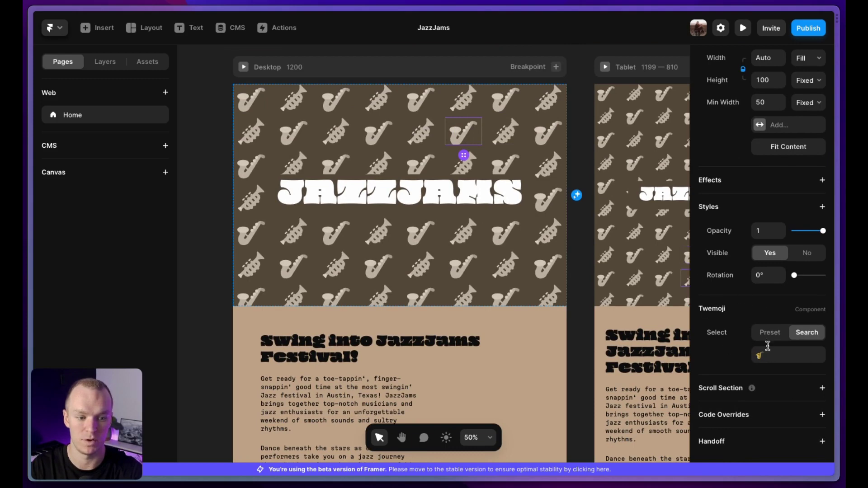
{"action": "left_click", "coordinate": [775, 354]}
{"action": "key", "text": "BackSpace"}
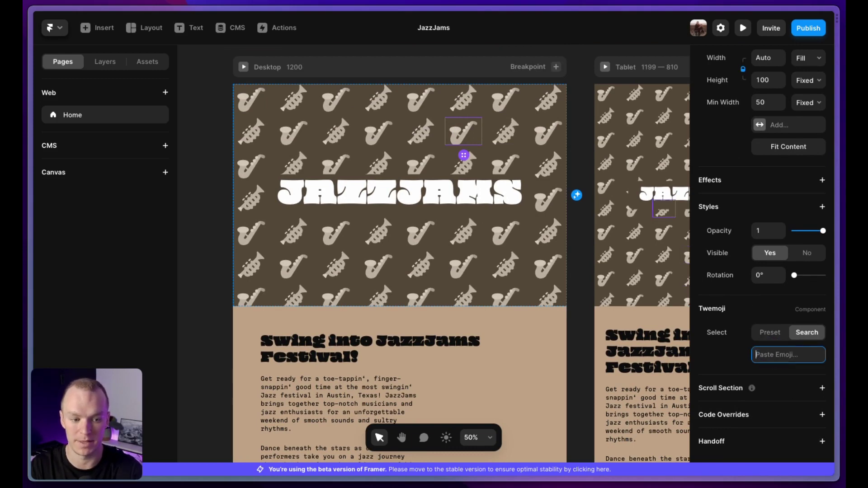
{"action": "key", "text": "ctrl+super+space"}
{"action": "key", "text": "Right"}
{"action": "key", "text": "Right"}
{"action": "key", "text": "Return"}
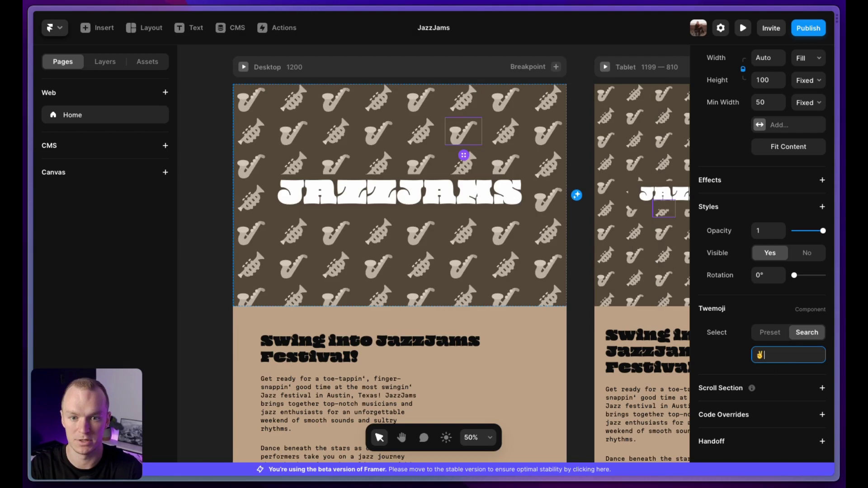
{"action": "left_click", "coordinate": [578, 115]}
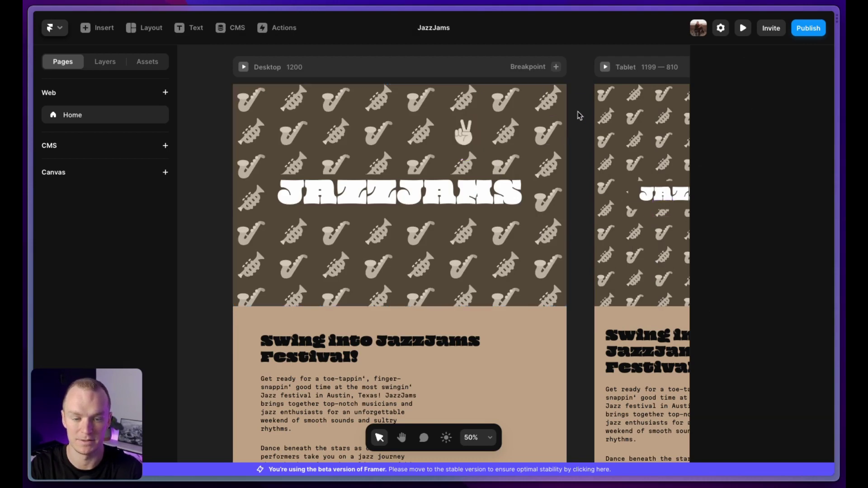
Select the JazzJams Desktop frame and title, then zoom to fit all three breakpoints.
{"action": "left_click", "coordinate": [547, 81]}
{"action": "scroll", "coordinate": [576, 194], "scroll_direction": "up", "scroll_amount": 2}
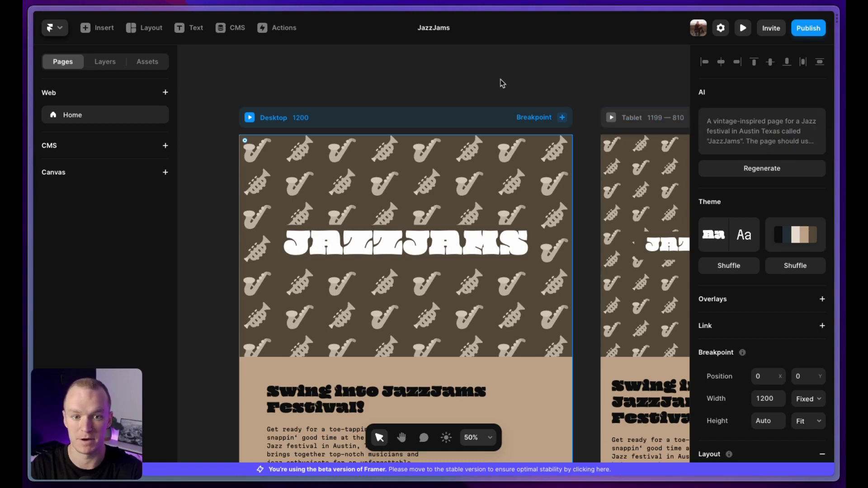
{"action": "left_click", "coordinate": [328, 248]}
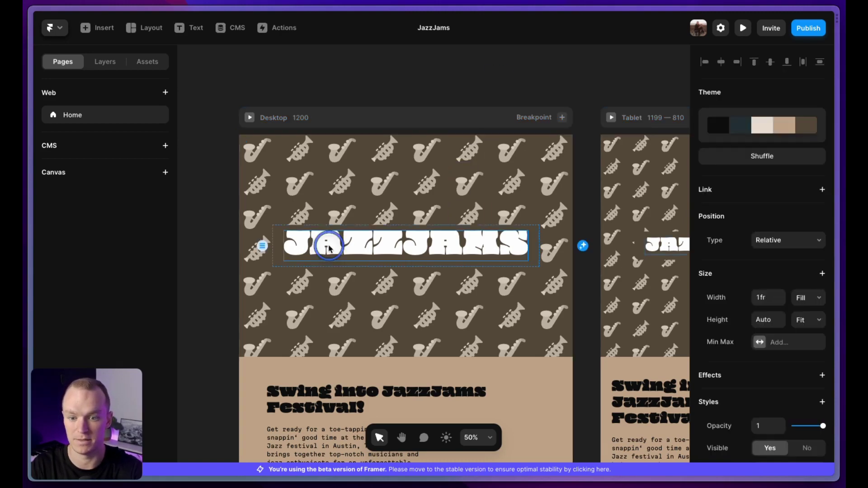
{"action": "left_click", "coordinate": [517, 54]}
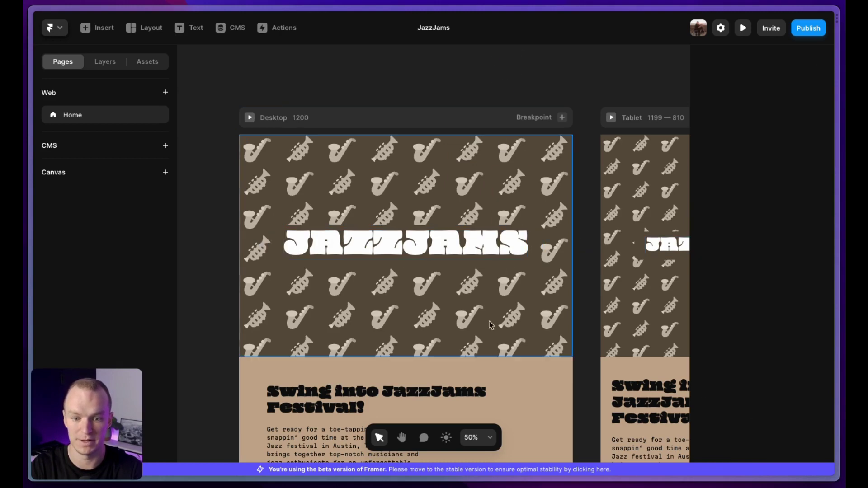
{"action": "scroll", "coordinate": [484, 345], "scroll_direction": "down", "scroll_amount": 5}
{"action": "scroll", "coordinate": [620, 241], "scroll_direction": "up", "scroll_amount": 5}
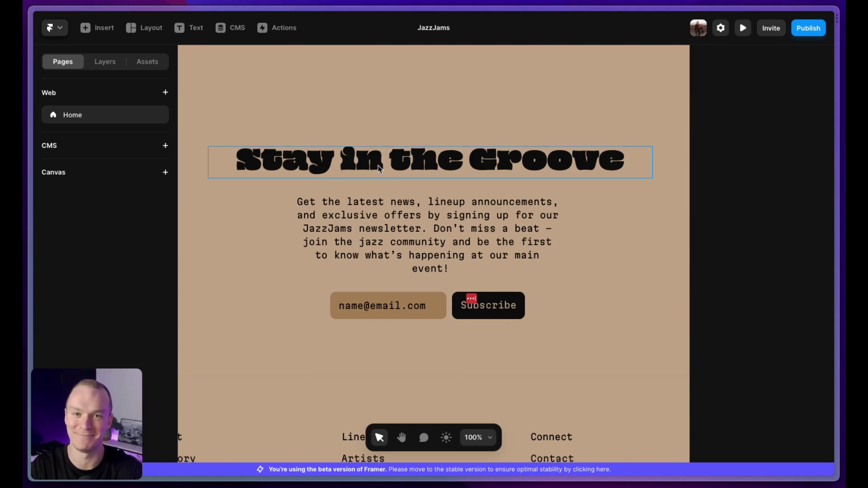
{"action": "key", "text": "shift+1"}
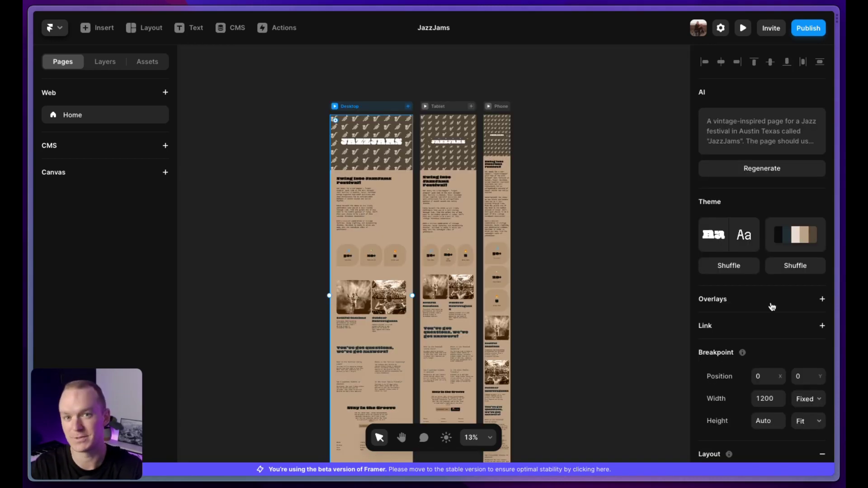
Shuffle the JazzJams colour theme four times to reach a black and pink palette.
{"action": "left_click", "coordinate": [796, 266]}
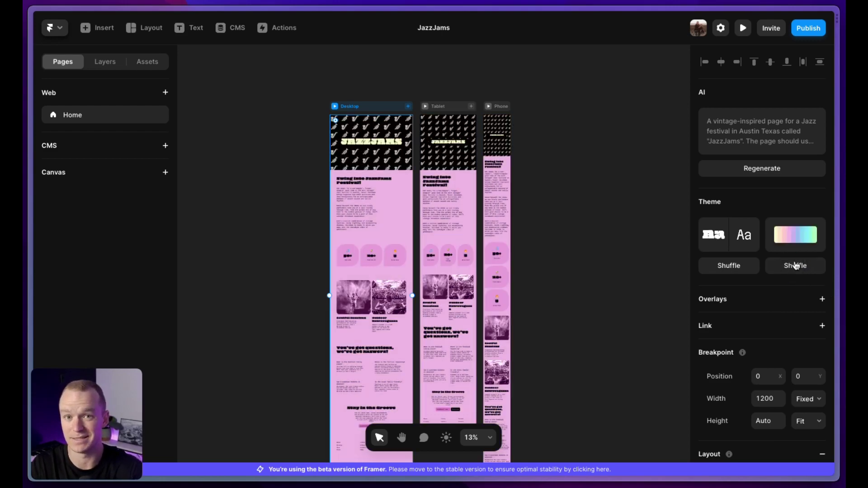
{"action": "left_click", "coordinate": [796, 266]}
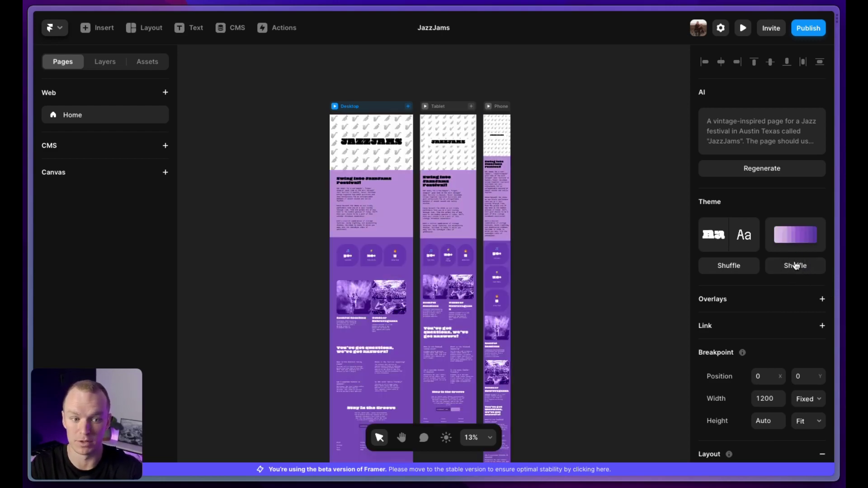
{"action": "left_click", "coordinate": [796, 266]}
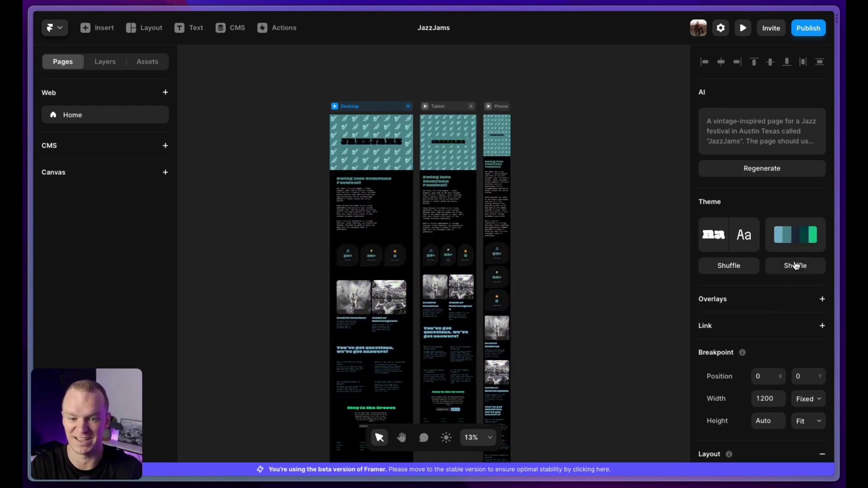
{"action": "left_click", "coordinate": [796, 266]}
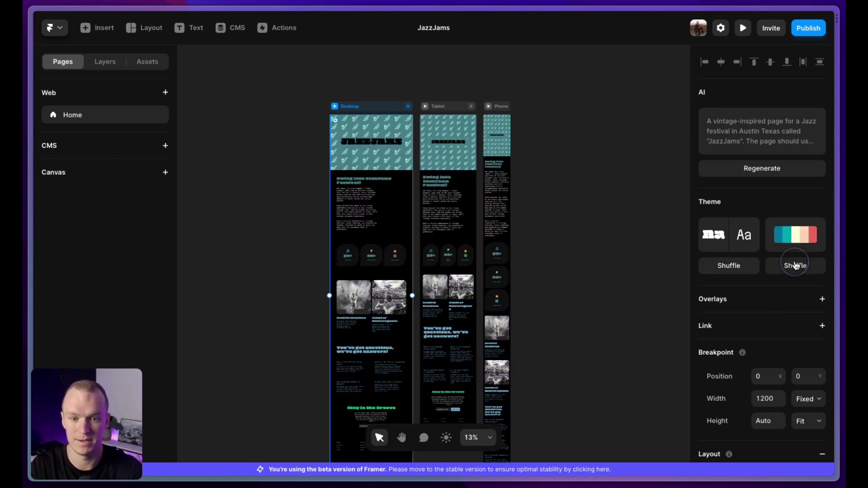
Preview the recoloured JazzJams page and scroll through it.
{"action": "key", "text": "super+p"}
{"action": "scroll", "coordinate": [513, 226], "scroll_direction": "down", "scroll_amount": 15}
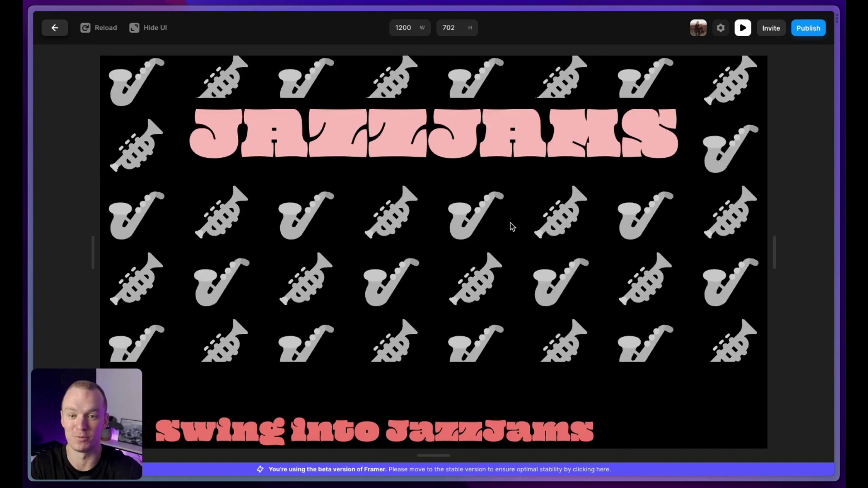
{"action": "scroll", "coordinate": [513, 227], "scroll_direction": "down", "scroll_amount": 20}
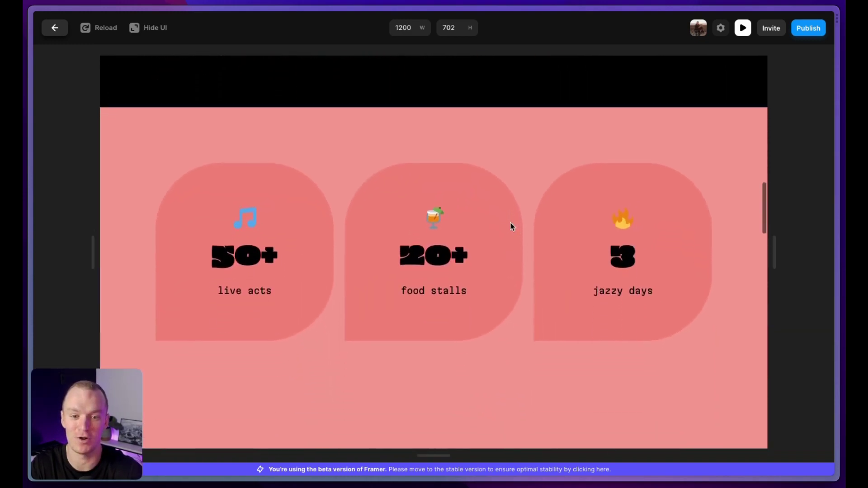
{"action": "scroll", "coordinate": [512, 226], "scroll_direction": "down", "scroll_amount": 20}
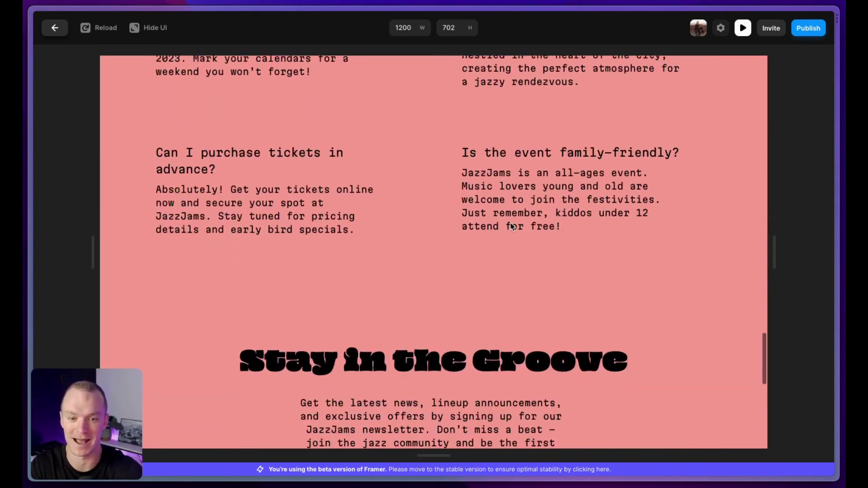
{"action": "scroll", "coordinate": [512, 227], "scroll_direction": "down", "scroll_amount": 3}
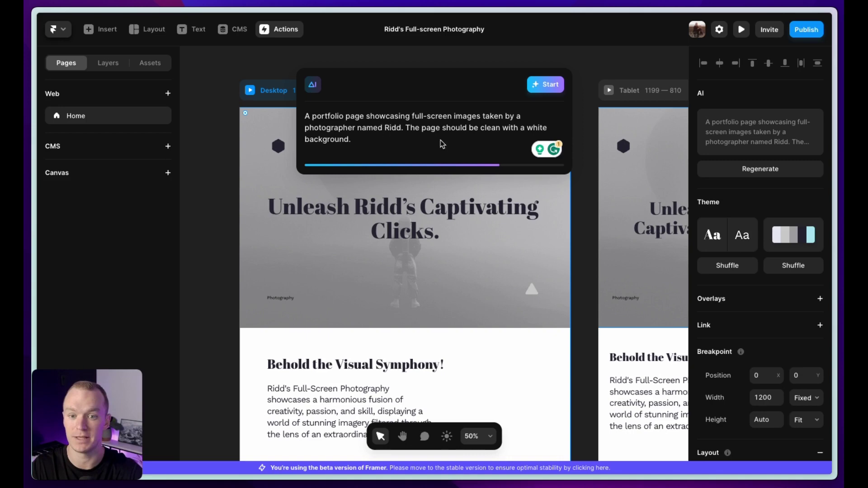
Highlight 'full-screen images' in the portfolio's AI prompt, then dismiss the prompt popup.
{"action": "left_click", "coordinate": [367, 141]}
{"action": "left_click", "coordinate": [366, 141]}
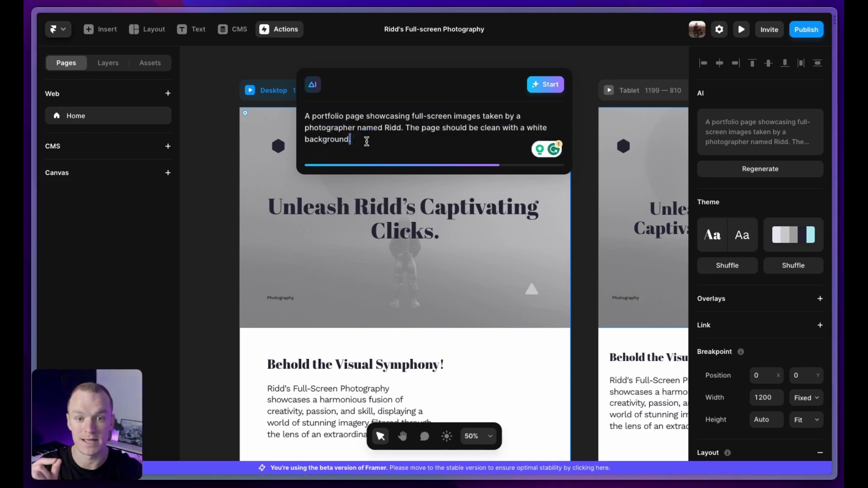
{"action": "left_click_drag", "start_coordinate": [411, 117], "coordinate": [480, 119]}
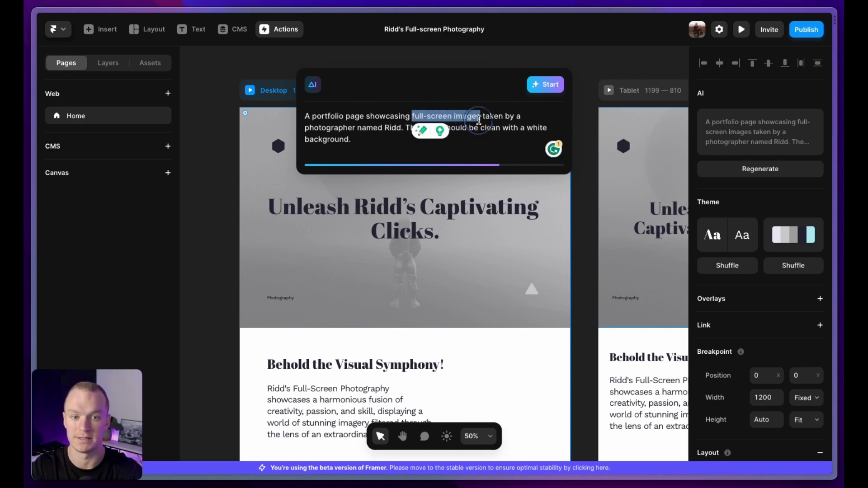
{"action": "left_click", "coordinate": [461, 53]}
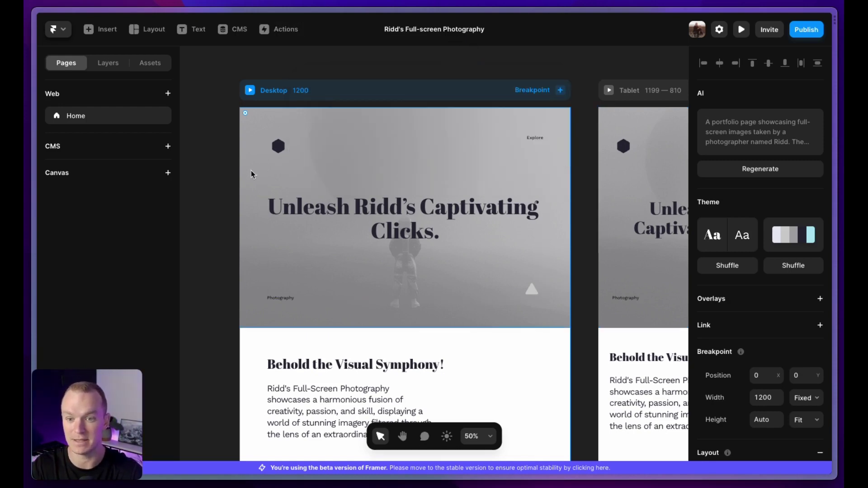
Select the portfolio hero image and drag its Grayscale slider to try it in colour.
{"action": "left_click", "coordinate": [252, 187]}
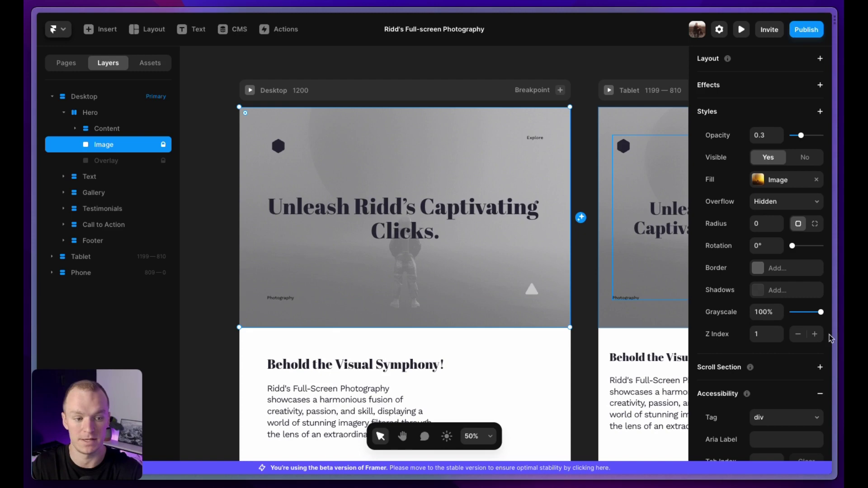
{"action": "left_click", "coordinate": [821, 313]}
{"action": "left_click_drag", "start_coordinate": [821, 313], "coordinate": [769, 310]}
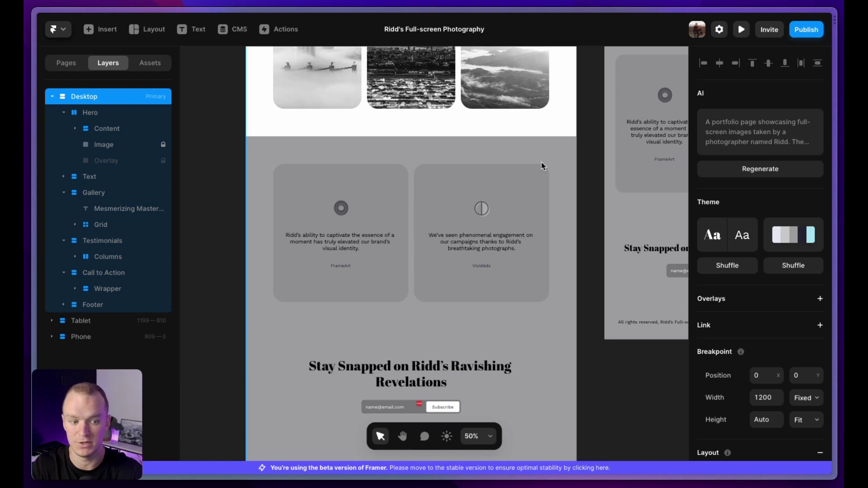
{"action": "left_click", "coordinate": [543, 166]}
{"action": "left_click", "coordinate": [595, 139]}
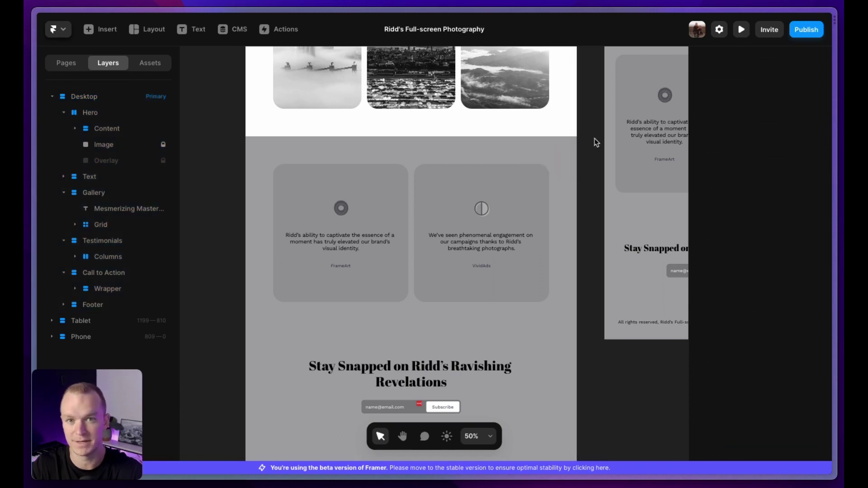
{"action": "key", "text": "shift+0"}
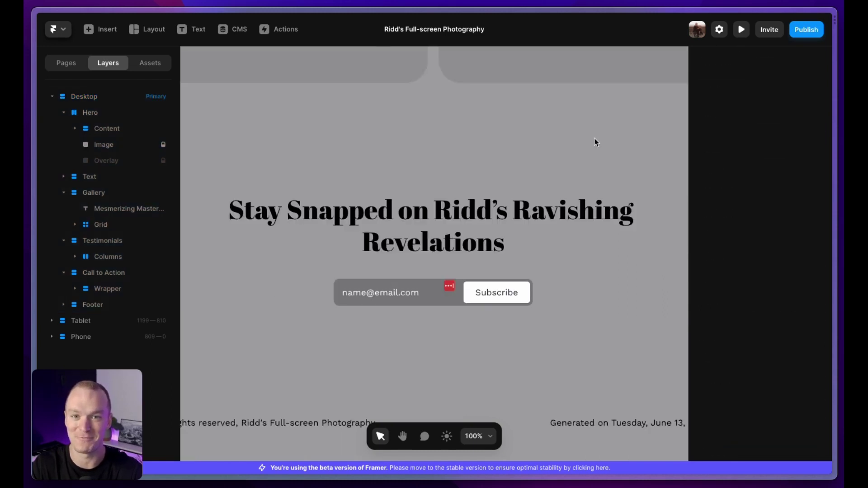